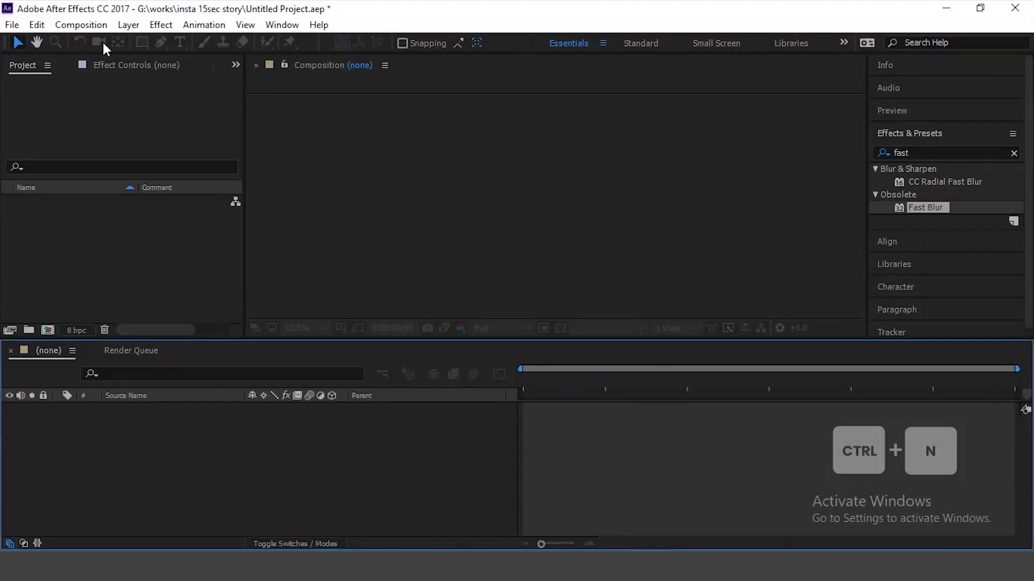
# - Start a new composition at width 1080 and height 1920, clearing the default name
pyautogui.click(88, 27)
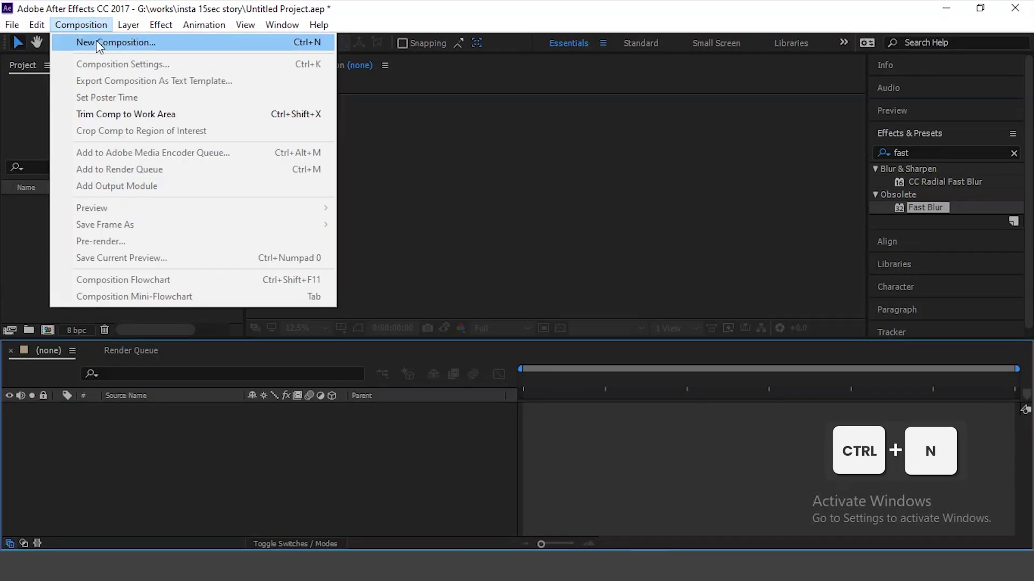
pyautogui.click(97, 42)
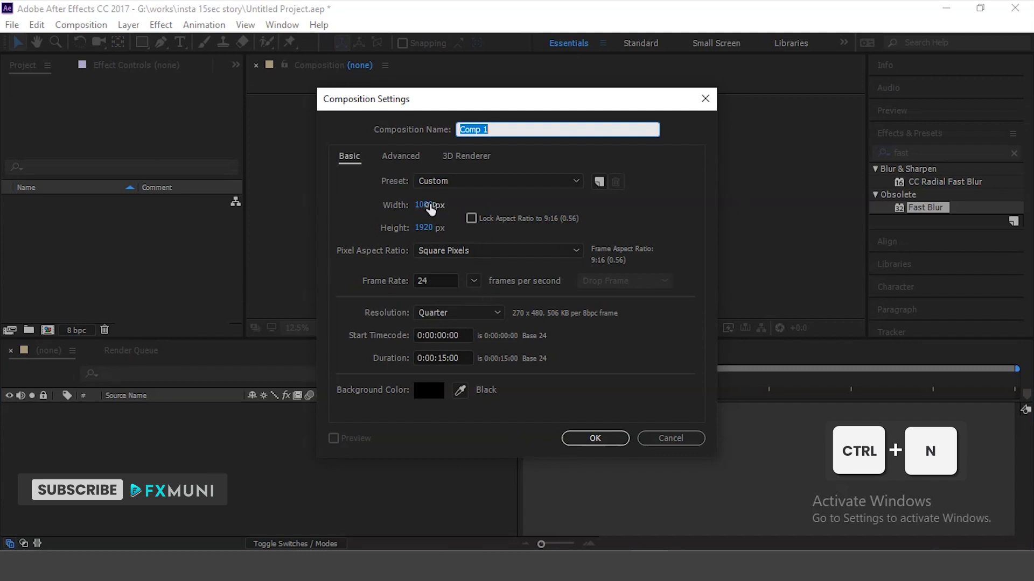
pyautogui.click(430, 206)
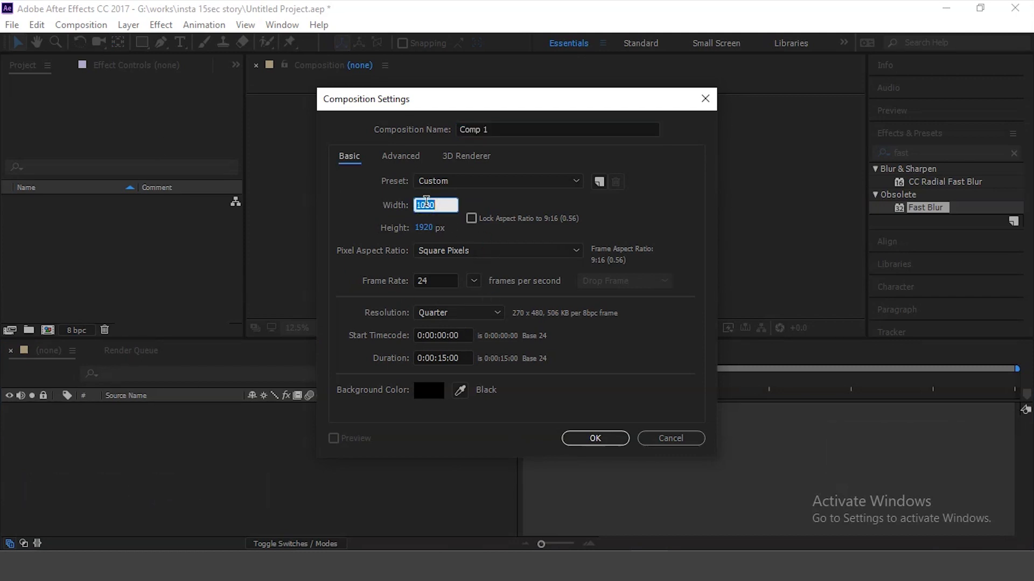
pyautogui.write('18')
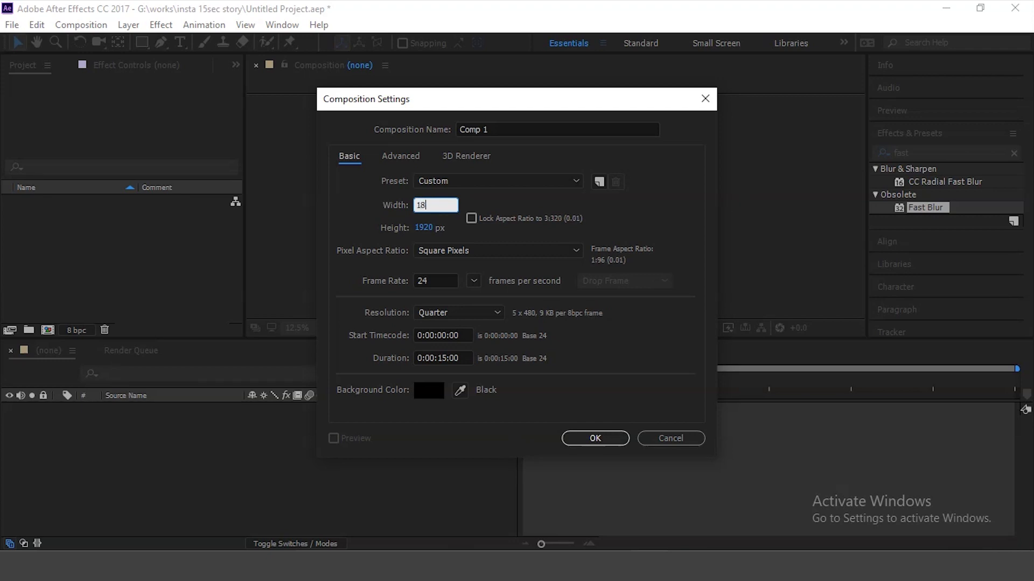
pyautogui.press('BackSpace')
pyautogui.write('80')
pyautogui.click(421, 228)
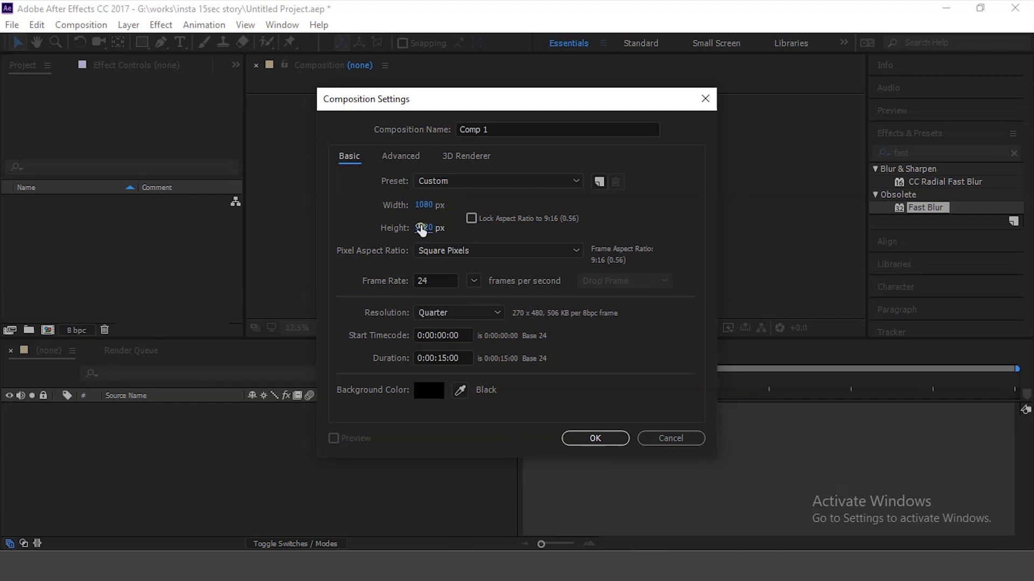
pyautogui.write('192')
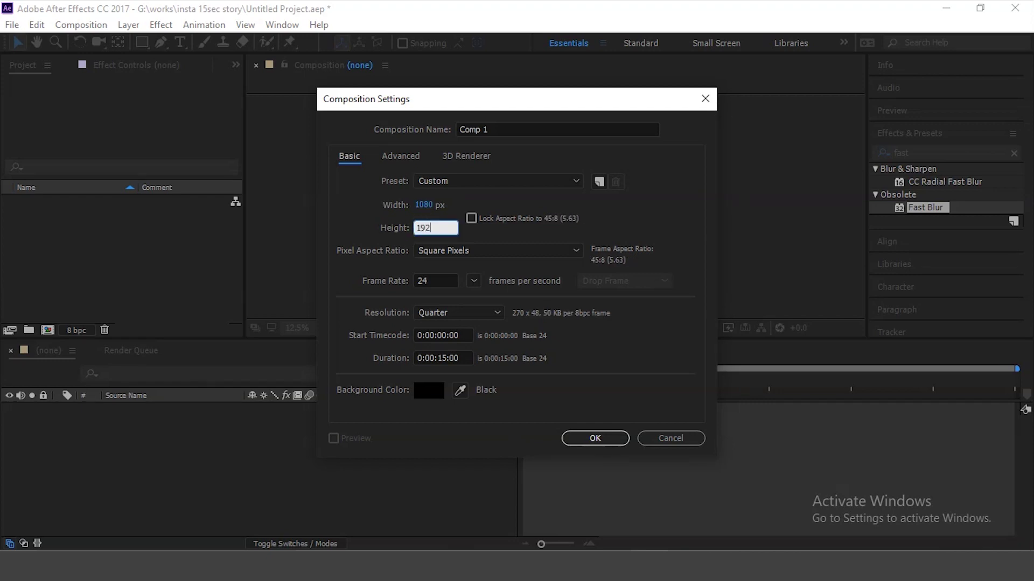
pyautogui.write('0')
pyautogui.moveTo(505, 129); pyautogui.dragTo(398, 130)
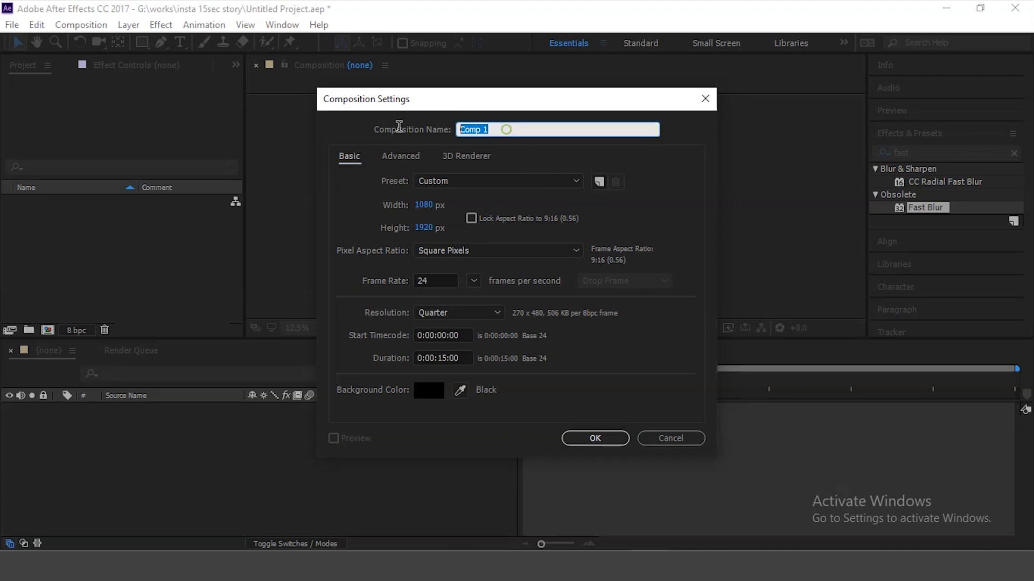
pyautogui.press('BackSpace')
pyautogui.write('Insta Story')
# - Create the comp and import the starry jar photo pexels-rakicevic-nenad-1274260.jpg into the project
pyautogui.click(596, 438)
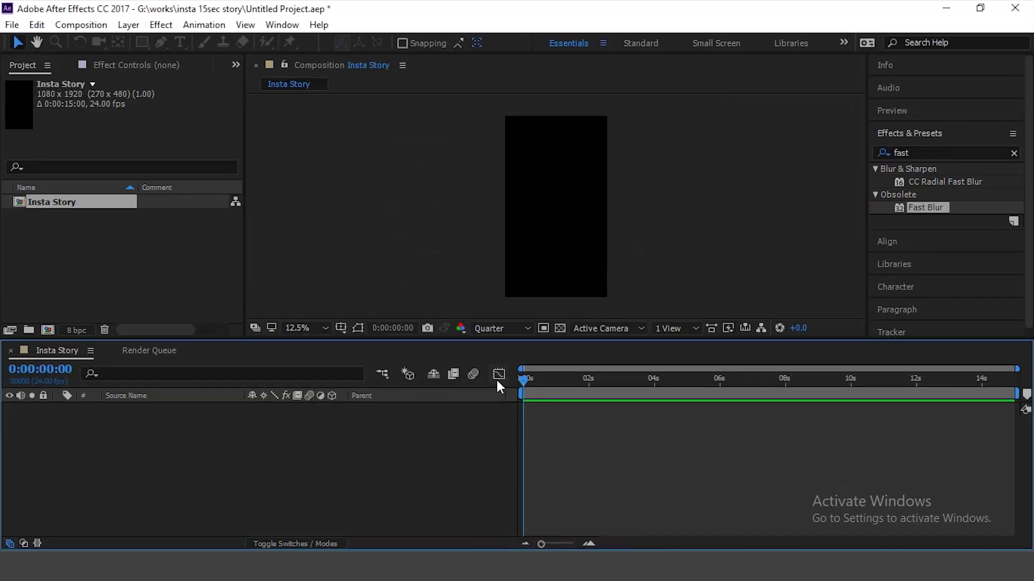
pyautogui.moveTo(477, 339); pyautogui.dragTo(480, 388)
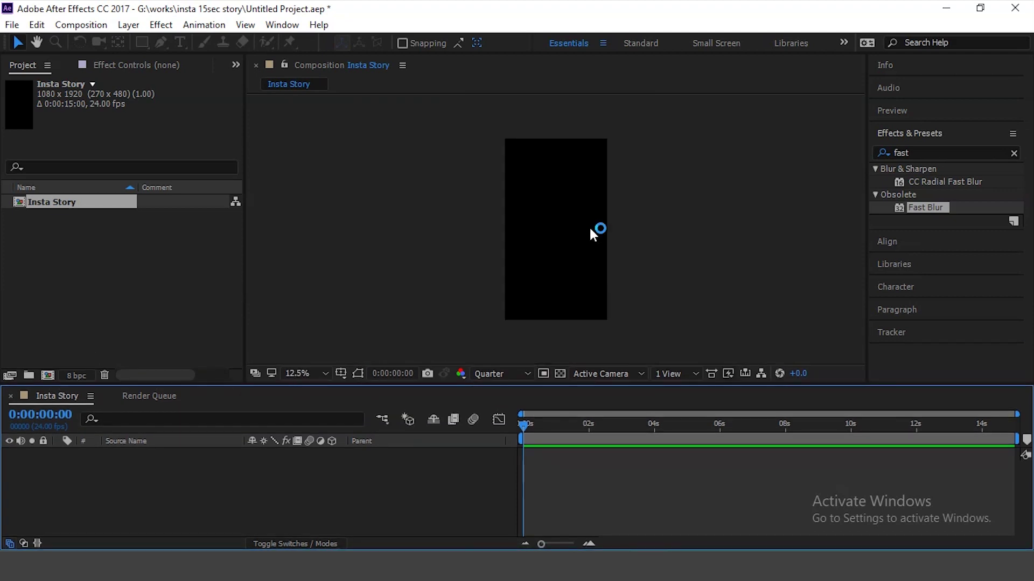
pyautogui.moveTo(392, 547)
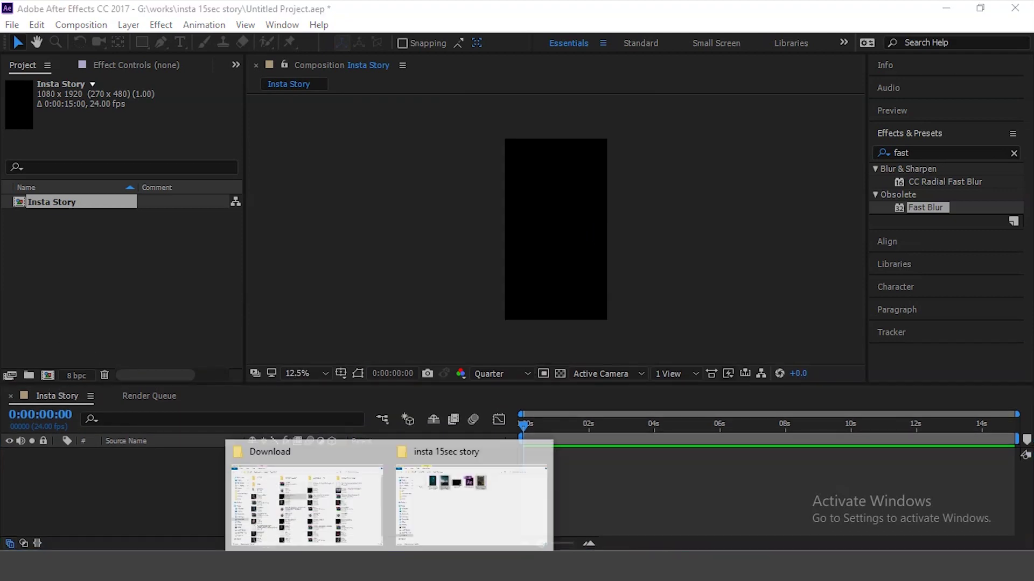
pyautogui.click(446, 518)
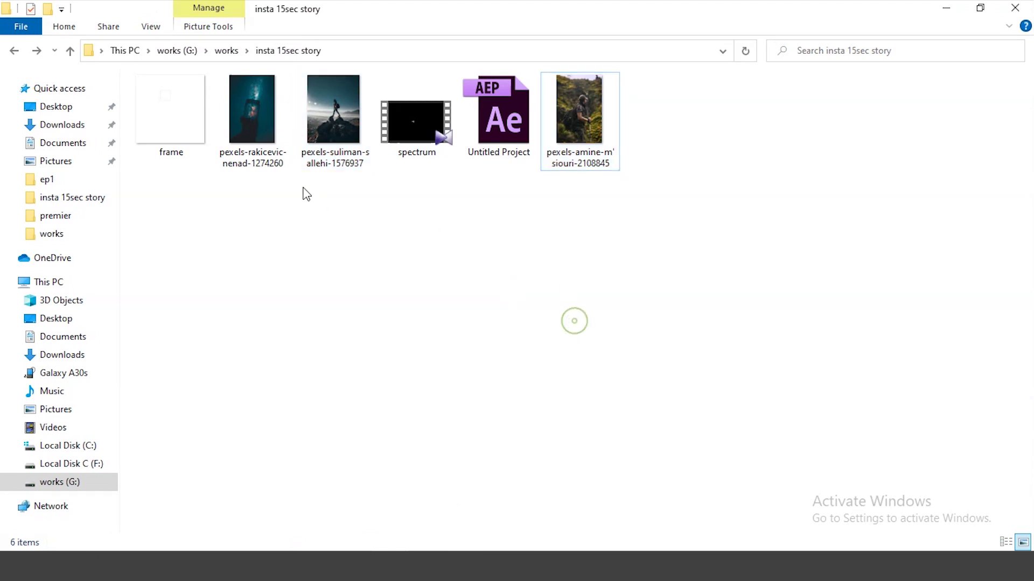
pyautogui.click(246, 124)
pyautogui.moveTo(248, 98)
pyautogui.mouseDown()
pyautogui.moveTo(548, 405)
pyautogui.moveTo(135, 300)
pyautogui.mouseUp()
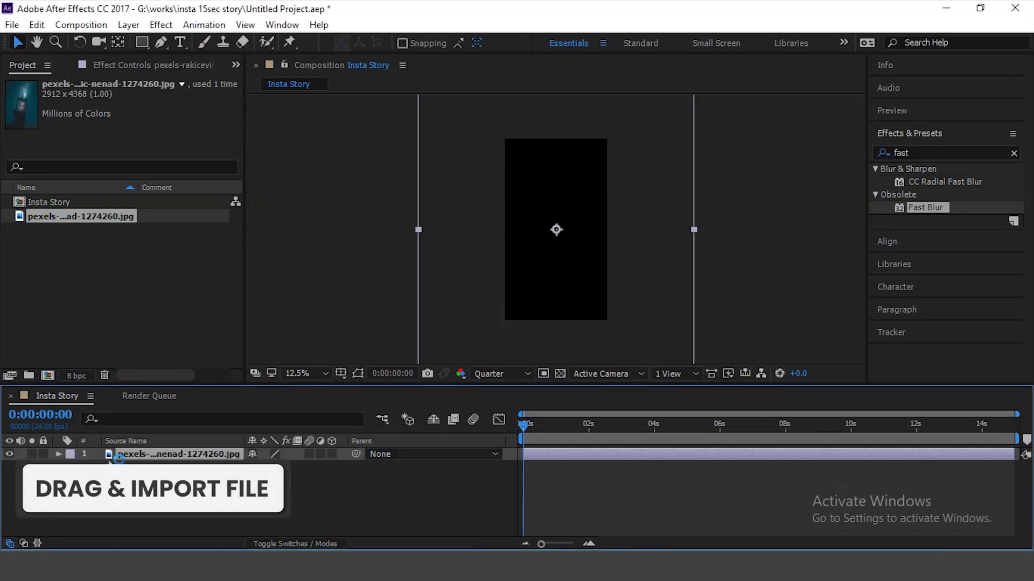
# - Add the photo to the Insta Story comp and scale it to 47%
pyautogui.hotkey('ctrl', '/')
pyautogui.press('s')
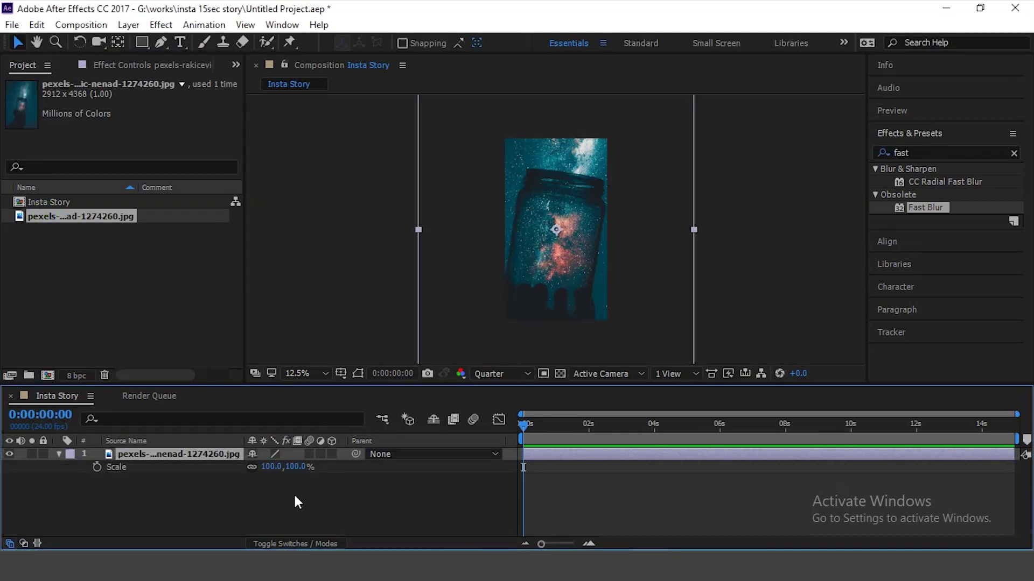
pyautogui.moveTo(271, 466); pyautogui.dragTo(234, 467)
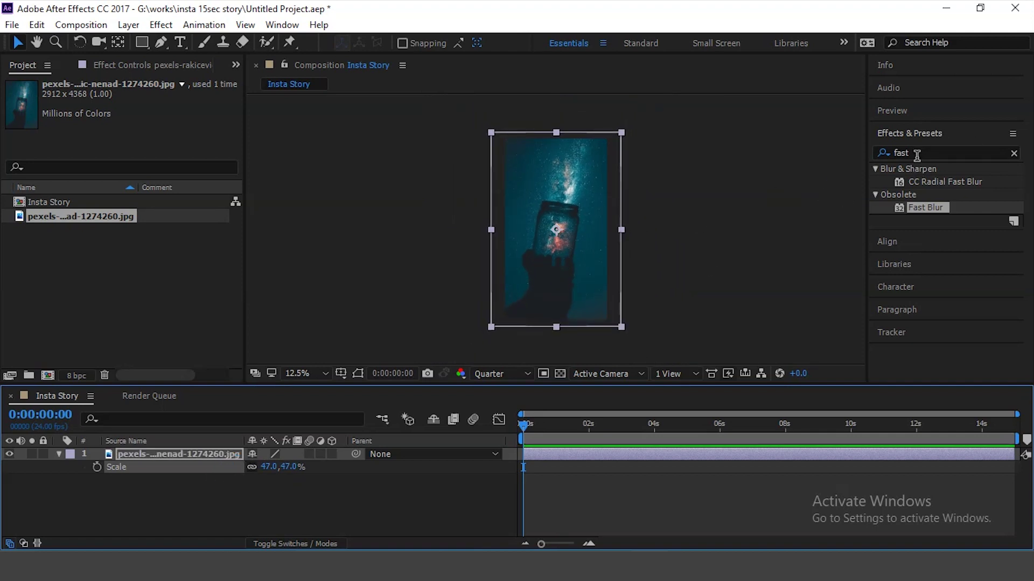
# - Apply Fast Blur to the photo layer with Repeat Edge Pixels on and Blurriness 232
pyautogui.click(917, 155)
pyautogui.doubleClick(933, 206)
pyautogui.doubleClick(919, 154)
pyautogui.write('fast b')
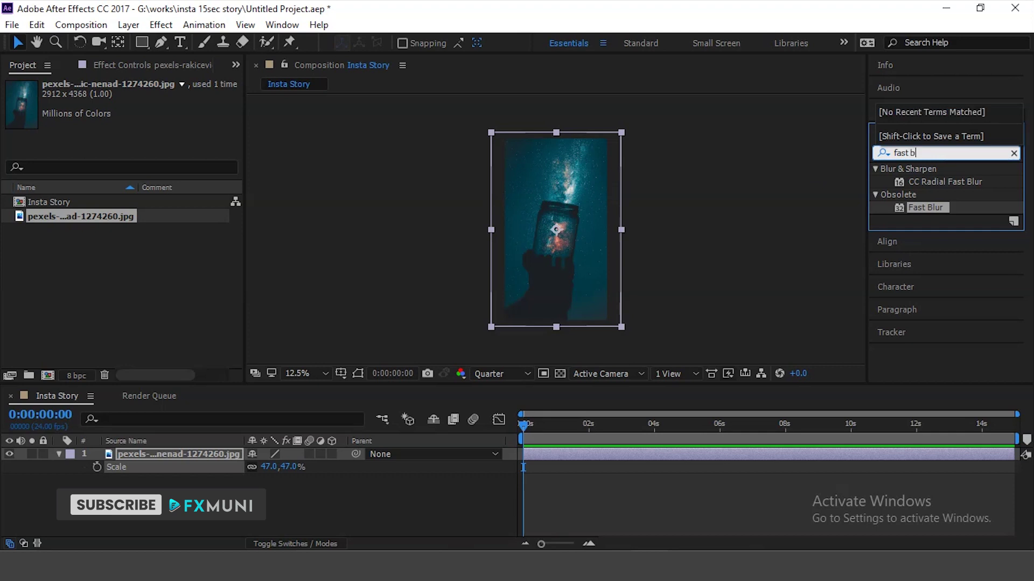
pyautogui.doubleClick(932, 208)
pyautogui.moveTo(937, 215); pyautogui.dragTo(224, 464)
pyautogui.click(138, 136)
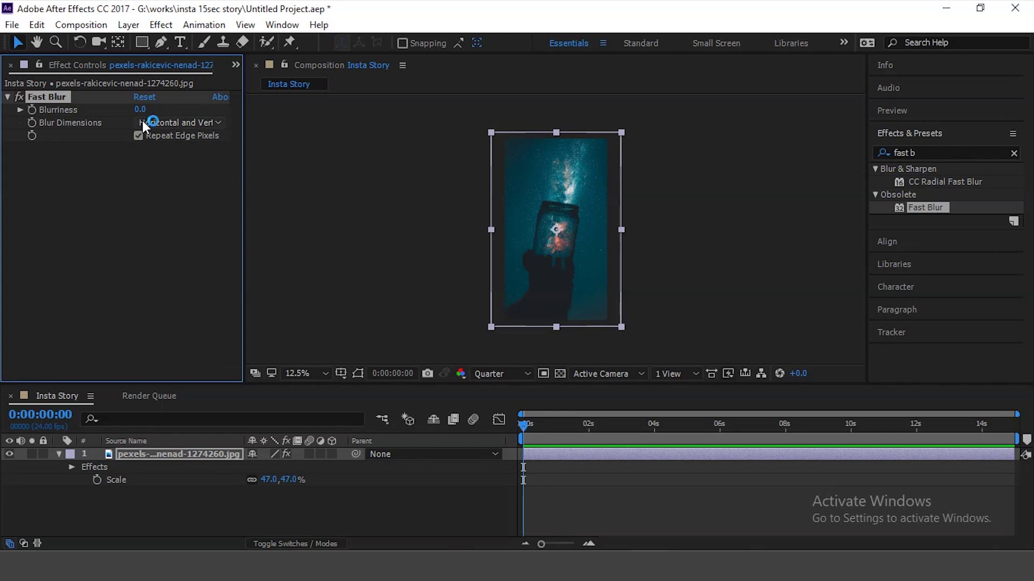
pyautogui.moveTo(139, 109); pyautogui.dragTo(337, 120)
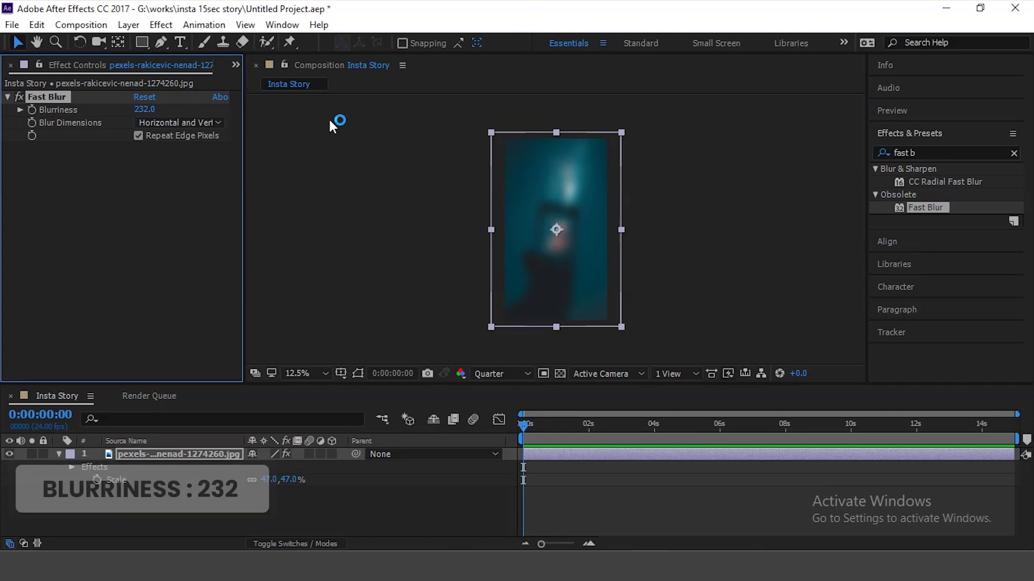
# - Return to the Project panel with the photo selected
pyautogui.click(235, 64)
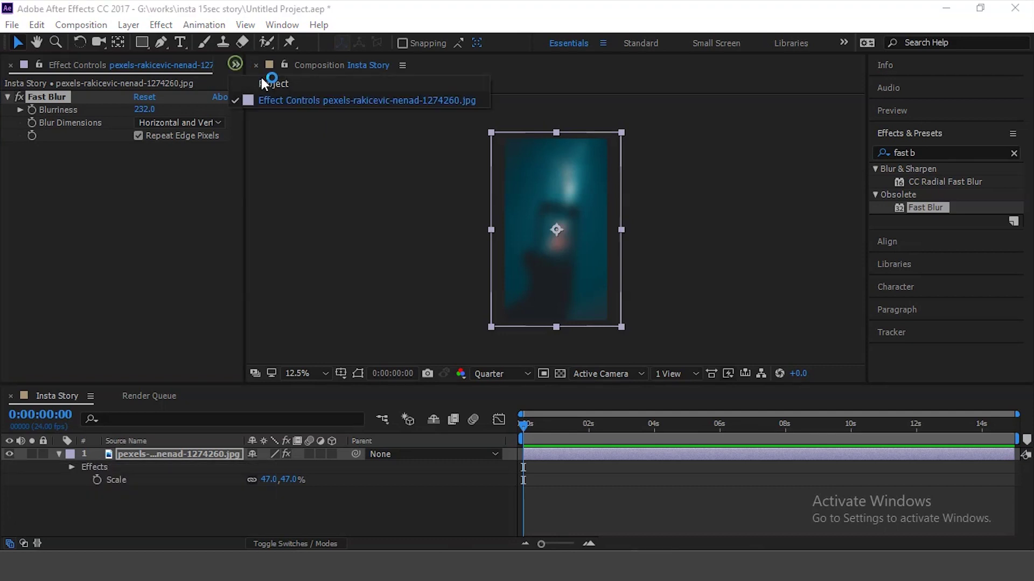
pyautogui.click(263, 82)
pyautogui.click(155, 295)
pyautogui.click(77, 219)
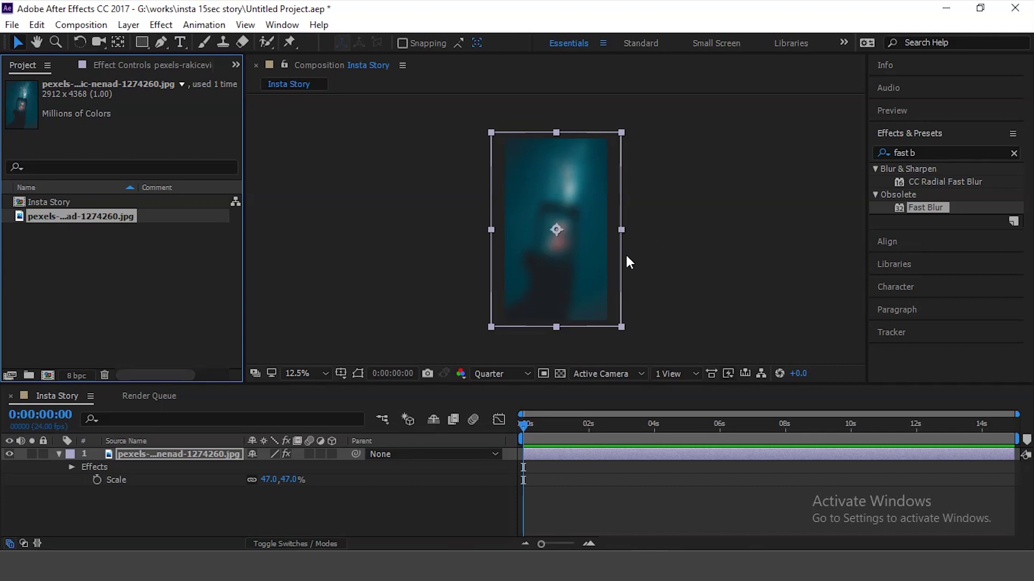
# - Show rulers, zoom the view to 50%, and add a new shape layer with the Rectangle tool
pyautogui.click(596, 274)
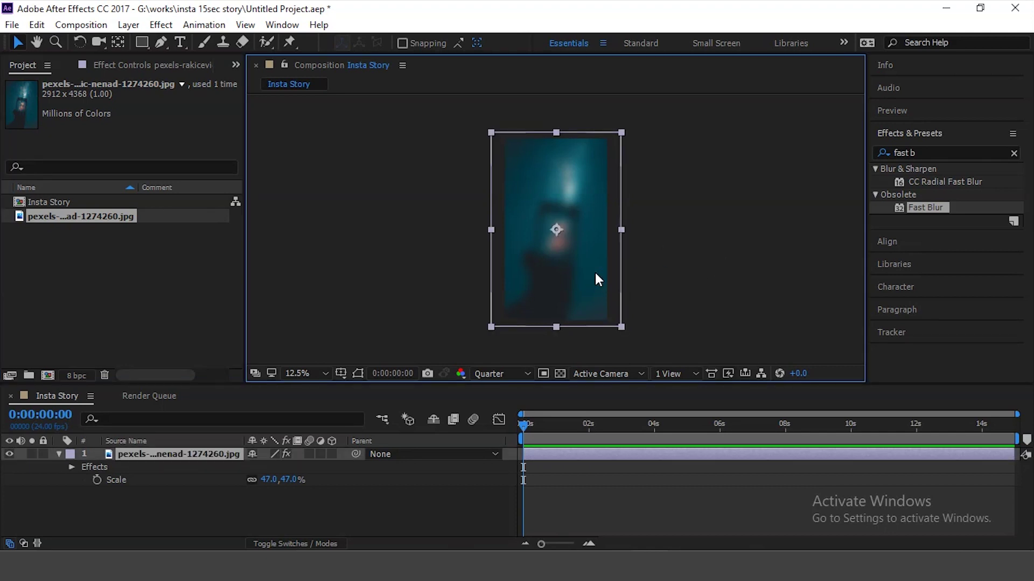
pyautogui.hotkey('ctrl', 'r')
pyautogui.press('.')
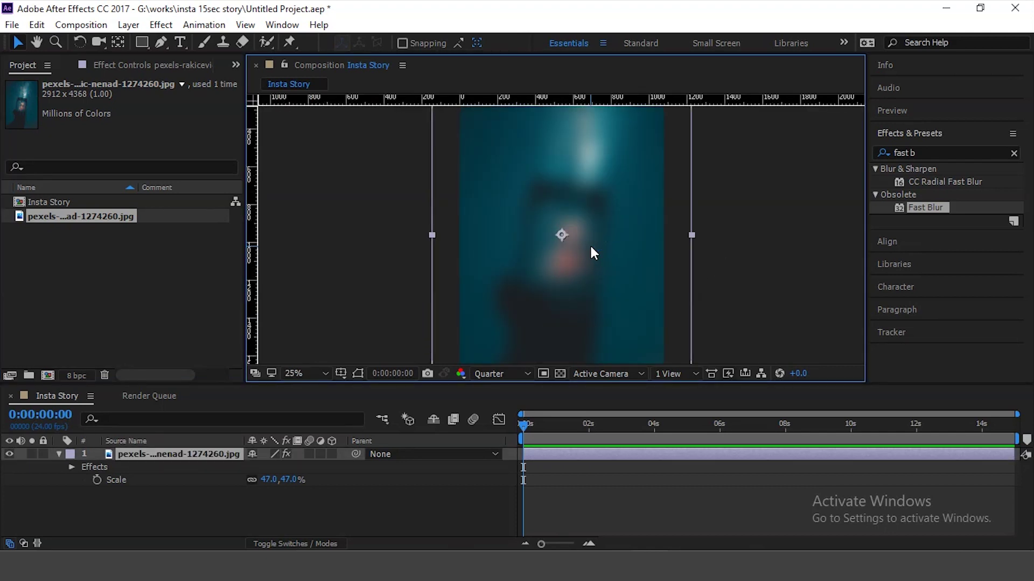
pyautogui.press('.')
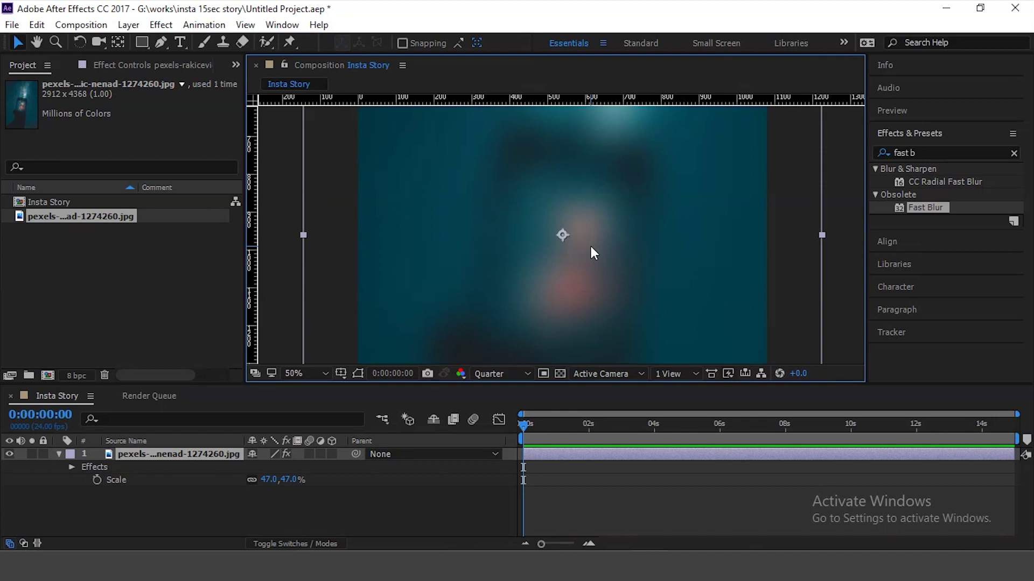
pyautogui.click(128, 25)
pyautogui.moveTo(183, 22)
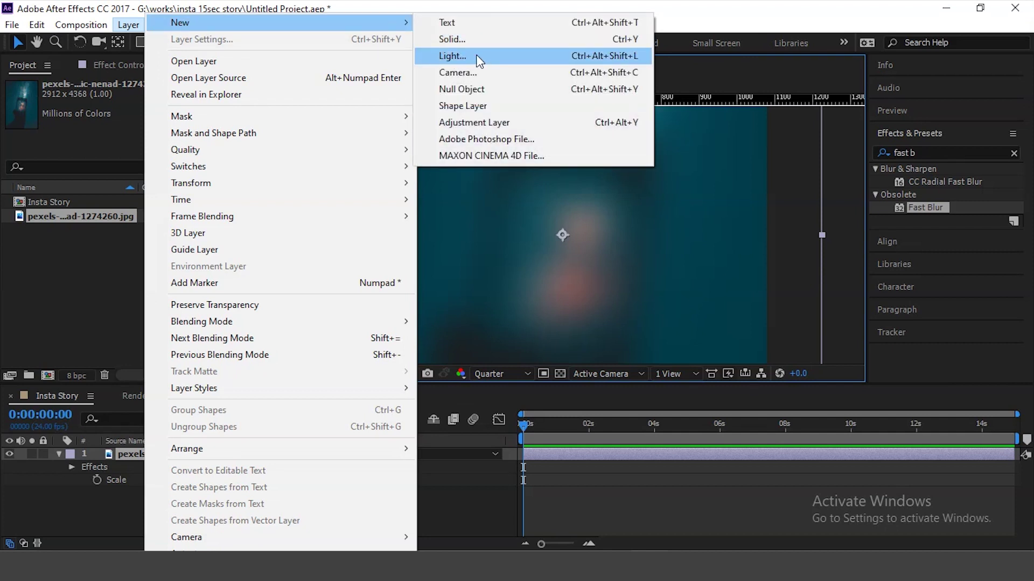
pyautogui.click(480, 106)
pyautogui.press('q')
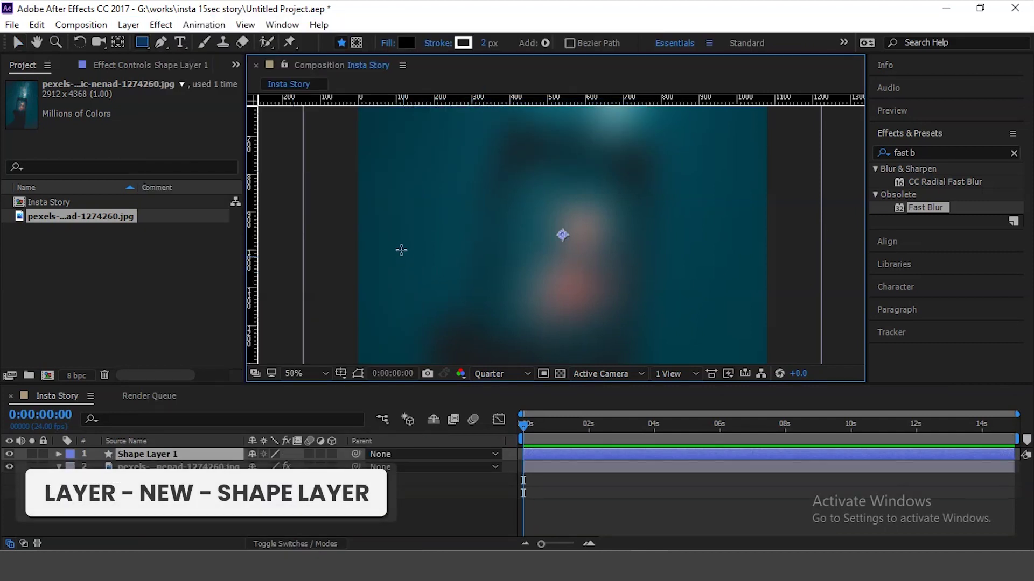
# - Set the shape fill to white and the stroke to None
pyautogui.click(406, 43)
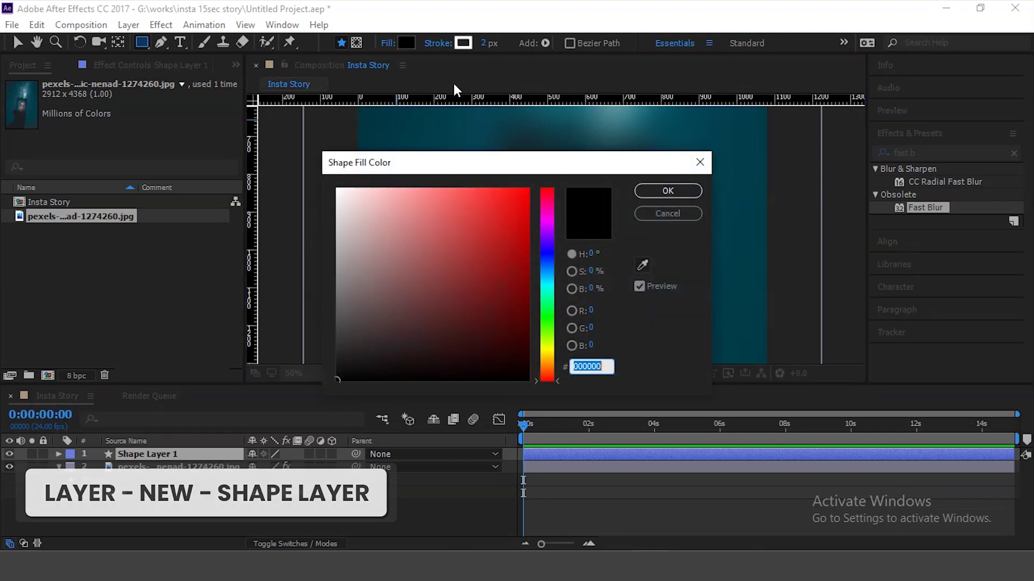
pyautogui.click(337, 189)
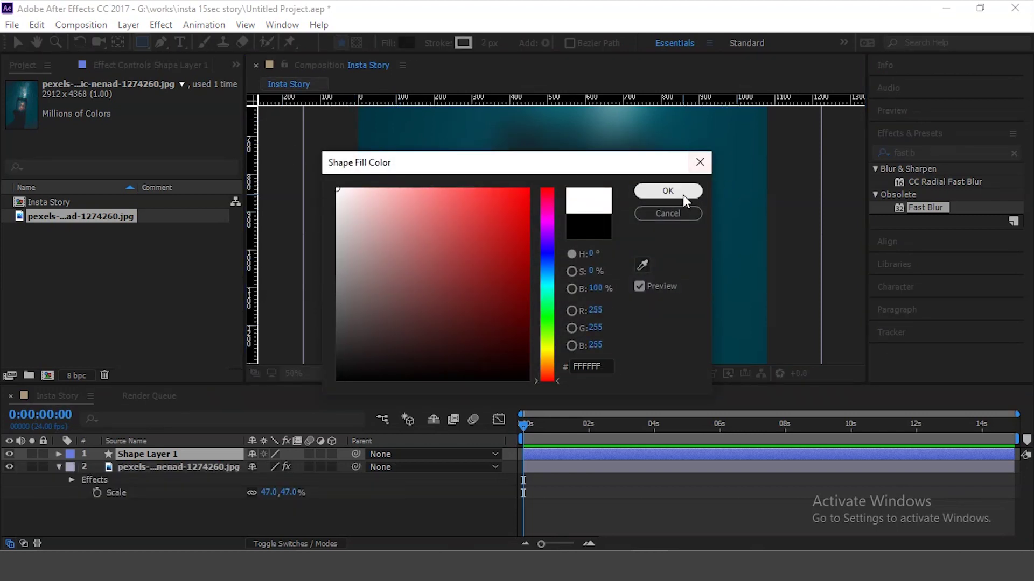
pyautogui.click(682, 192)
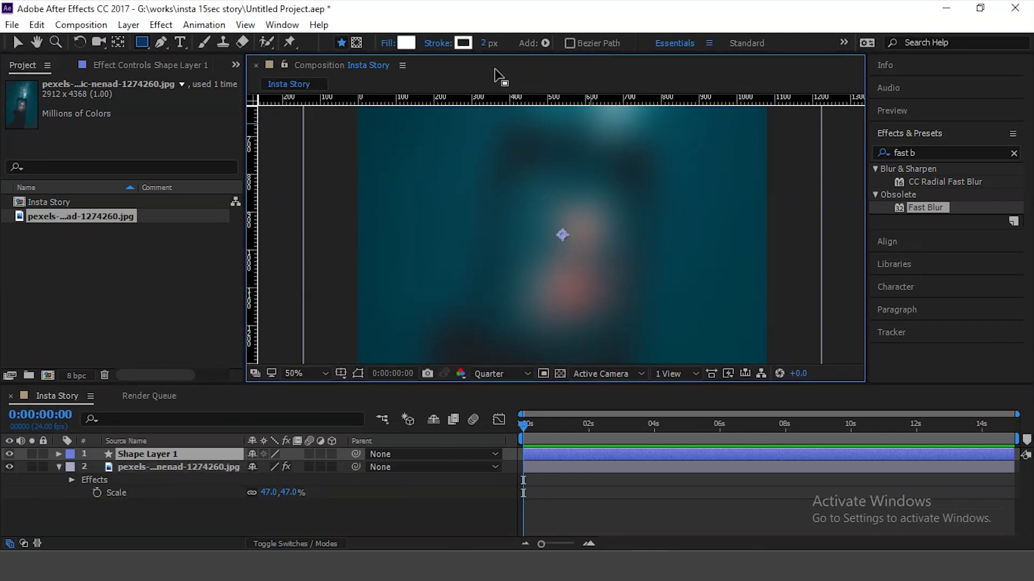
pyautogui.click(466, 44)
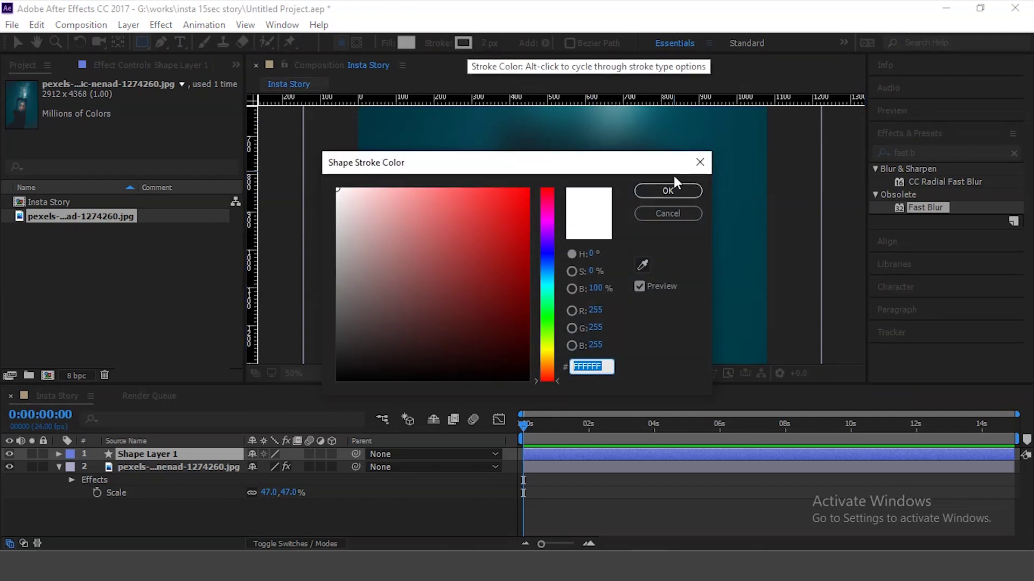
pyautogui.click(675, 192)
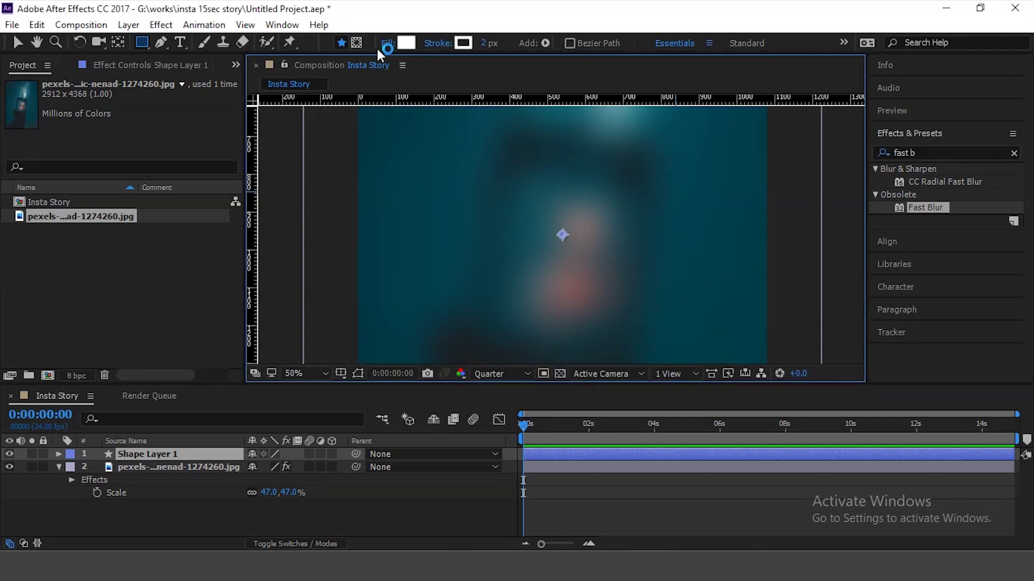
pyautogui.click(439, 44)
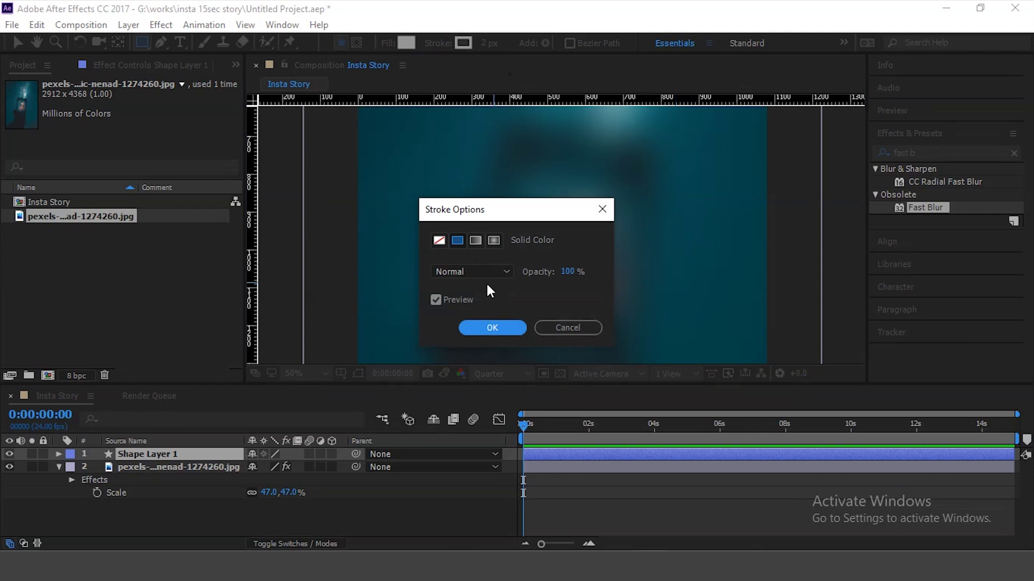
pyautogui.click(440, 241)
pyautogui.click(492, 328)
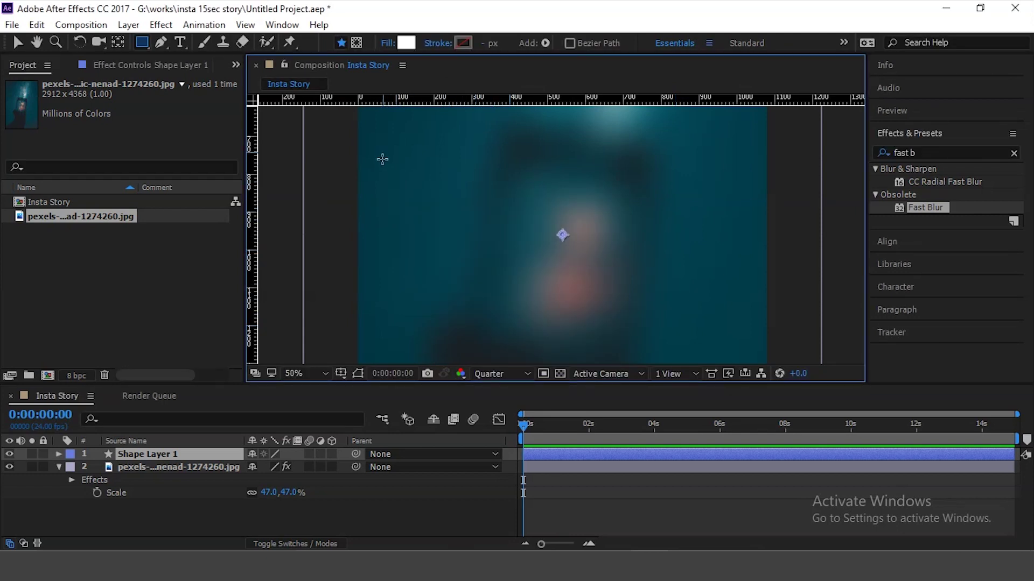
# - Draw a white rectangle on the teal background and set its Roundness to 18
pyautogui.moveTo(360, 230); pyautogui.dragTo(499, 296)
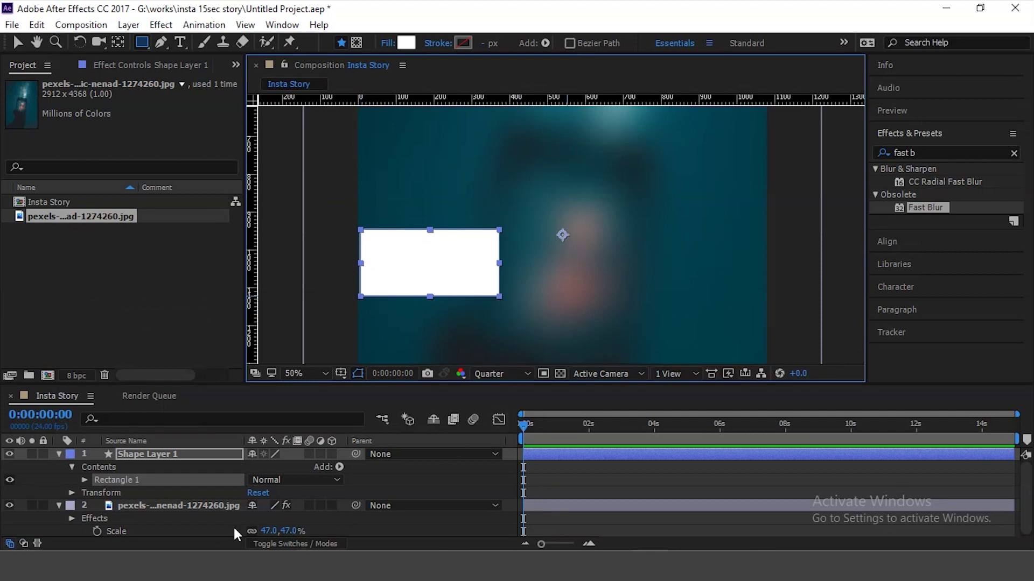
pyautogui.click(85, 479)
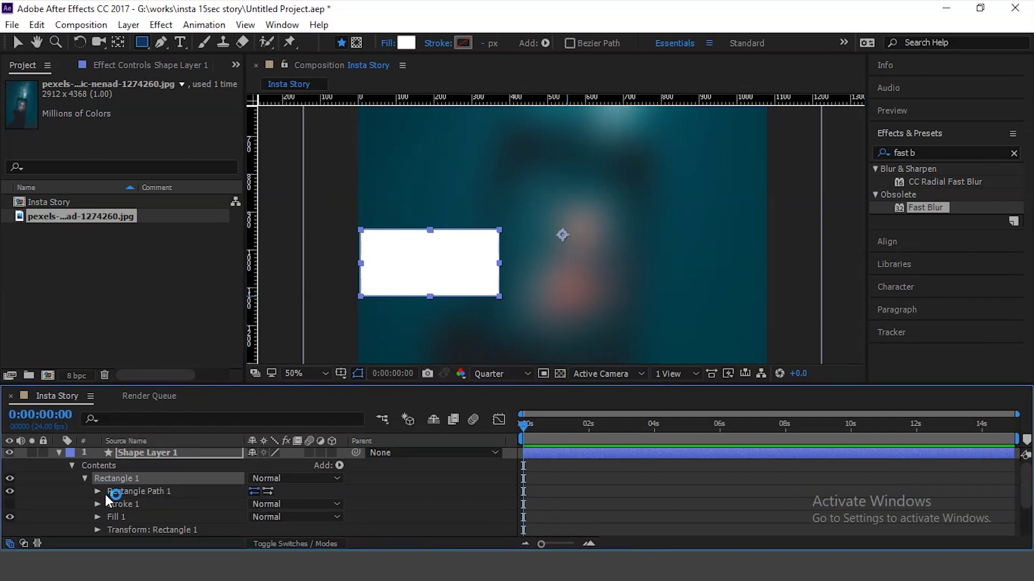
pyautogui.click(99, 492)
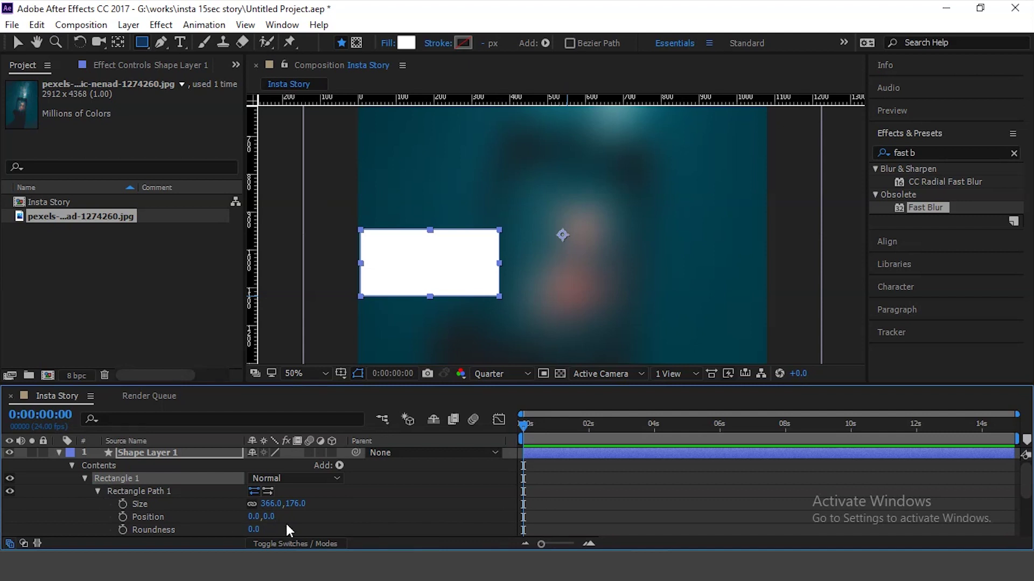
pyautogui.click(253, 530)
pyautogui.write('18')
pyautogui.press('Return')
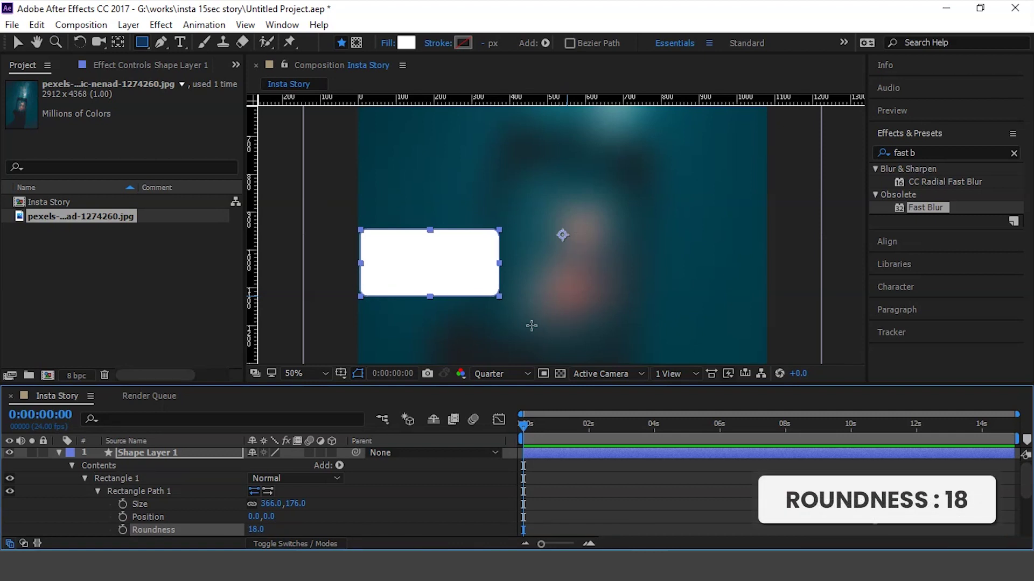
# - Drag the white rectangle toward the centre of the composition
pyautogui.click(17, 43)
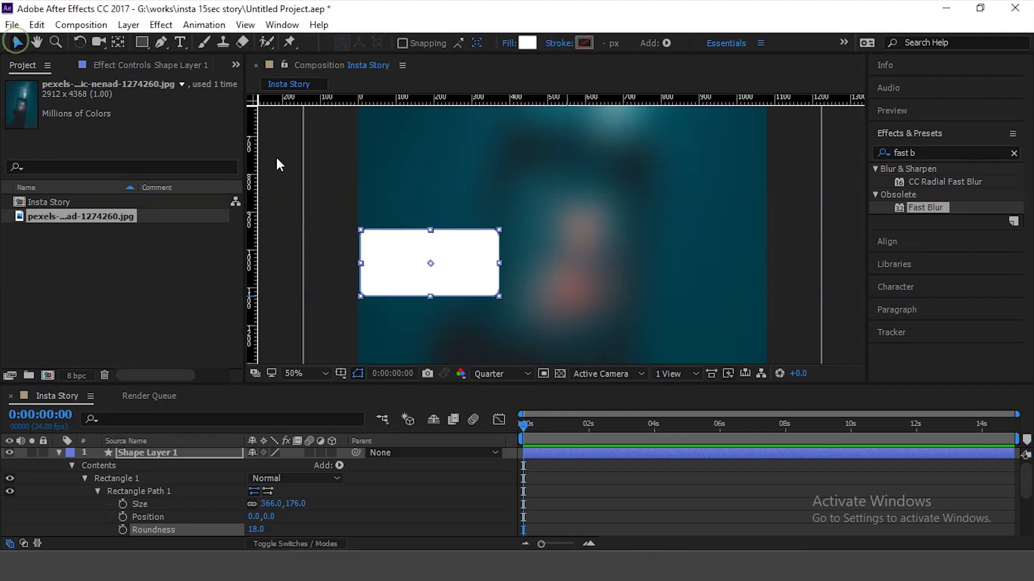
pyautogui.moveTo(462, 284); pyautogui.dragTo(578, 276)
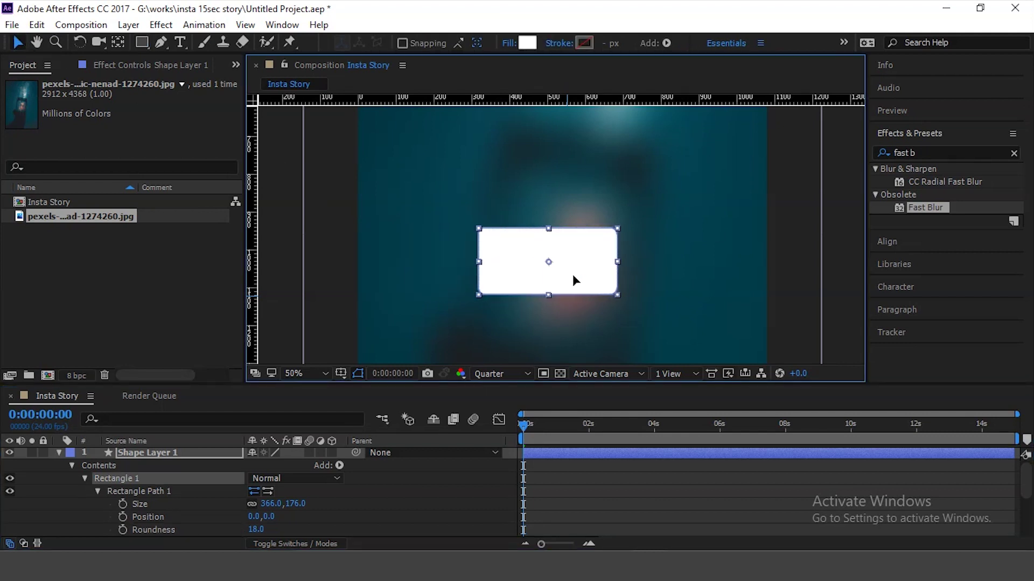
pyautogui.press(',')
pyautogui.press('.')
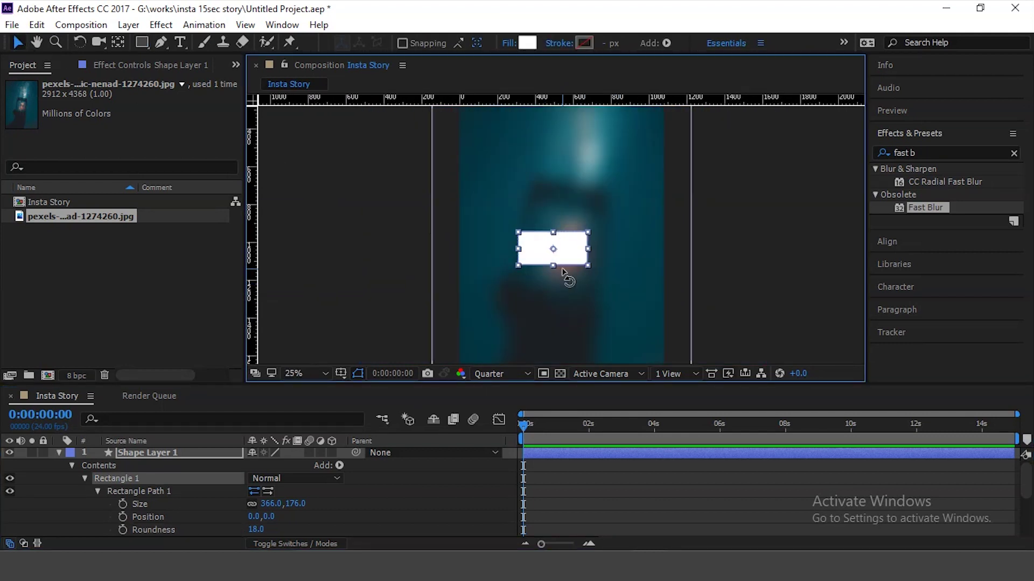
pyautogui.press('.')
pyautogui.press(',')
pyautogui.moveTo(567, 268); pyautogui.dragTo(573, 262)
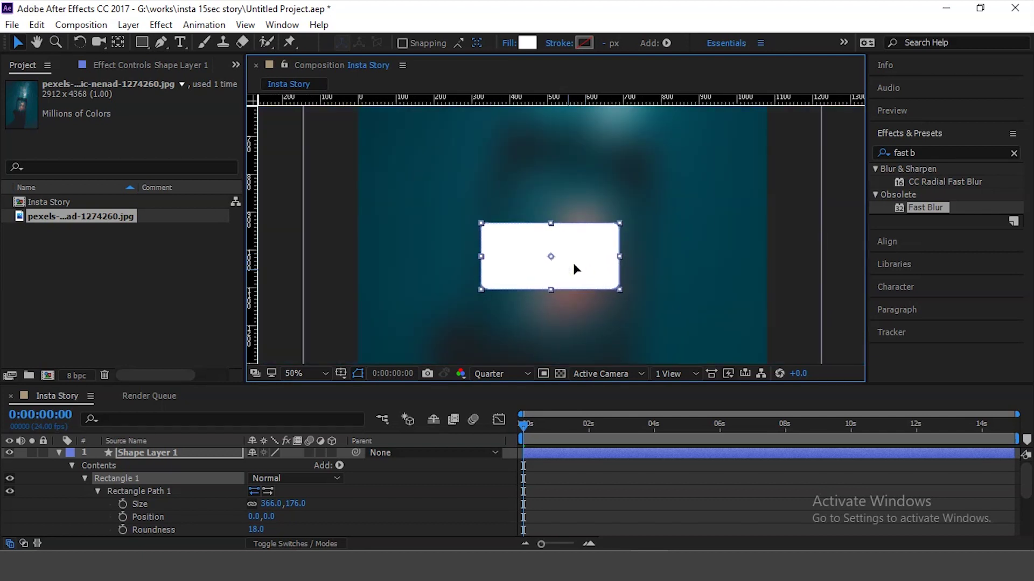
pyautogui.click(564, 273)
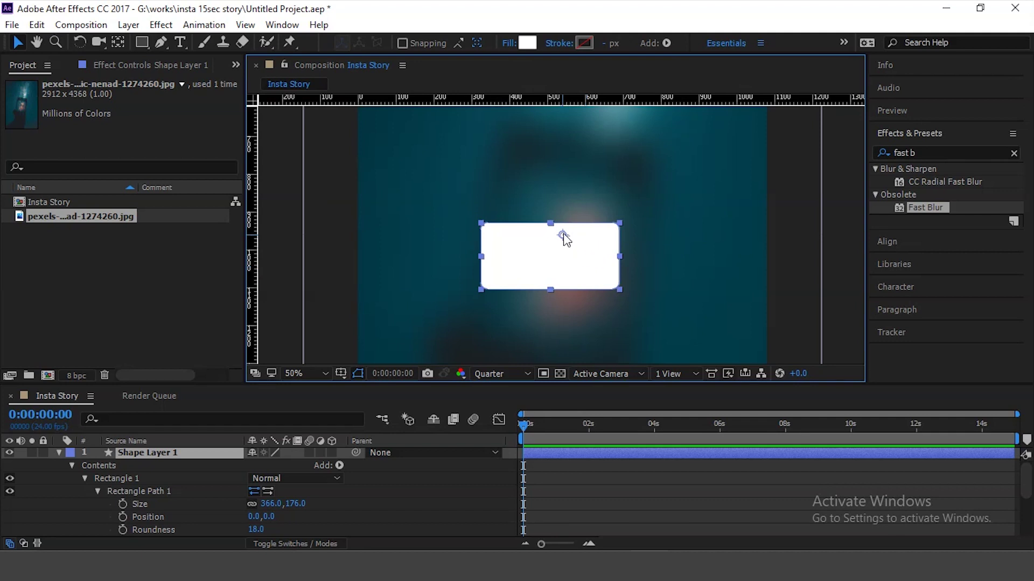
pyautogui.moveTo(569, 245); pyautogui.dragTo(562, 256)
pyautogui.hotkey('ctrl', 'z')
# - Align the rectangle to the composition's horizontal and vertical centre
pyautogui.click(924, 241)
pyautogui.click(908, 194)
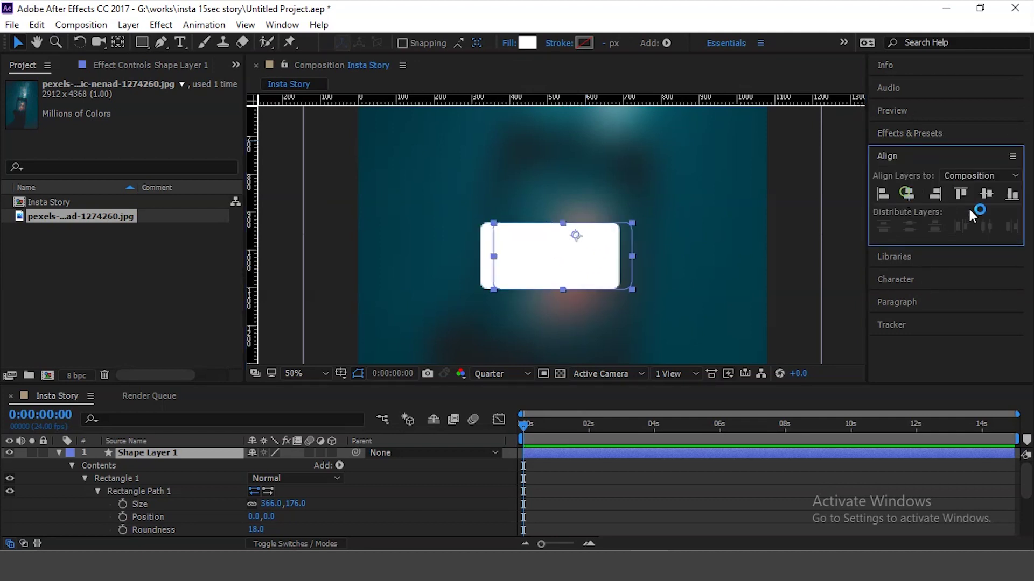
pyautogui.click(986, 194)
pyautogui.press(',')
pyautogui.press('.')
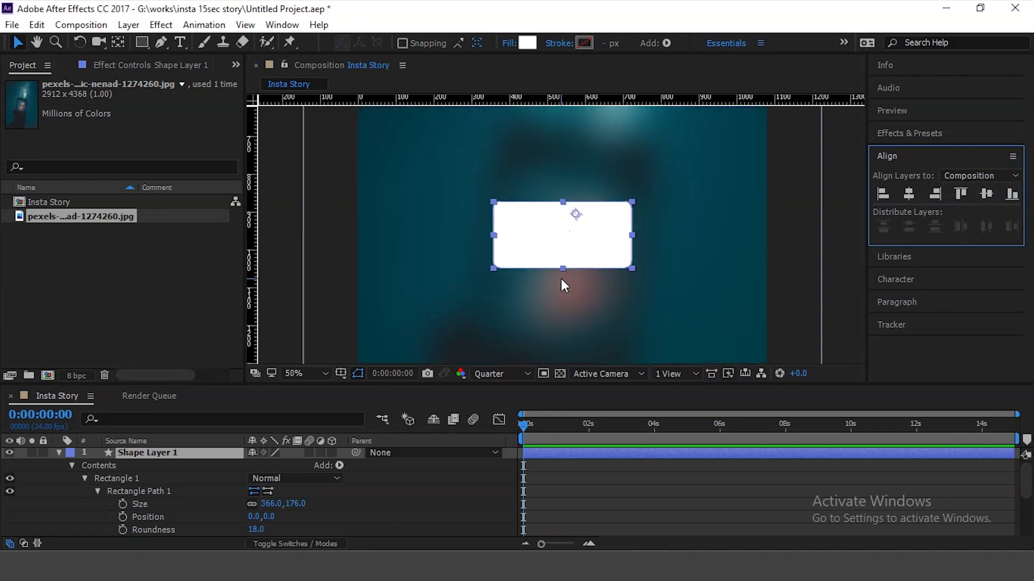
pyautogui.press('.')
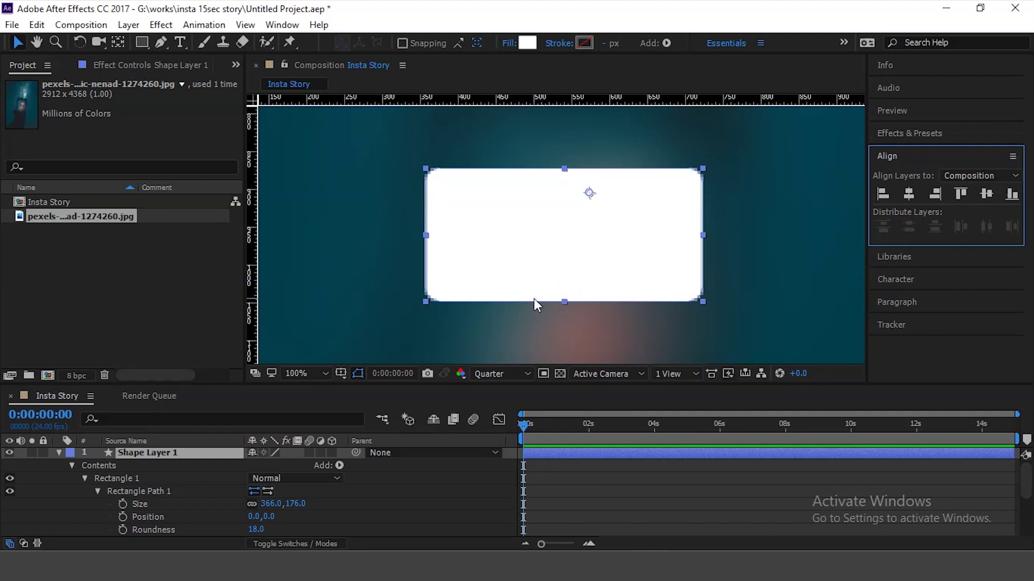
pyautogui.press(',')
pyautogui.press(',')
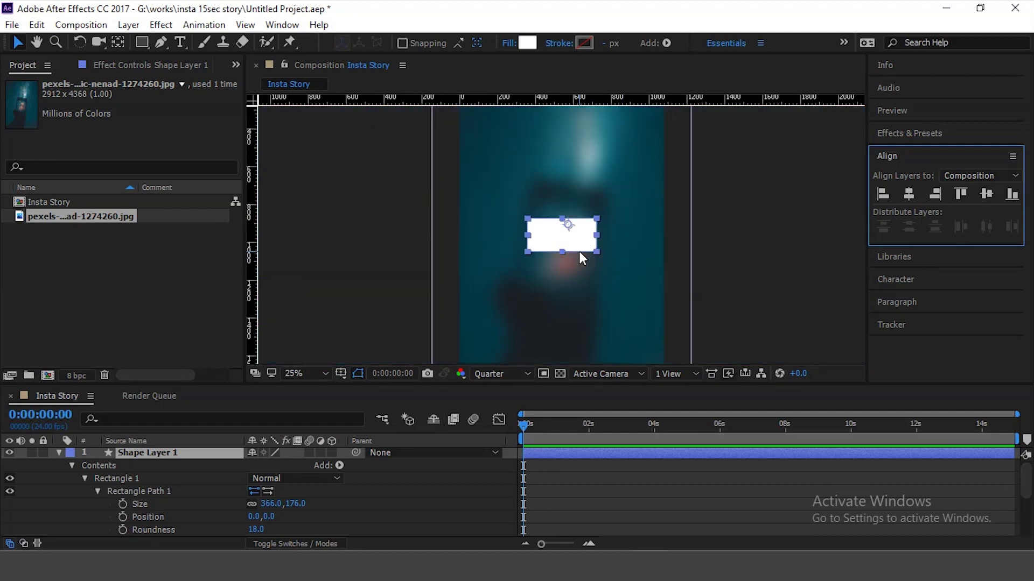
pyautogui.press('.')
pyautogui.press('.')
pyautogui.press(',')
pyautogui.press('.')
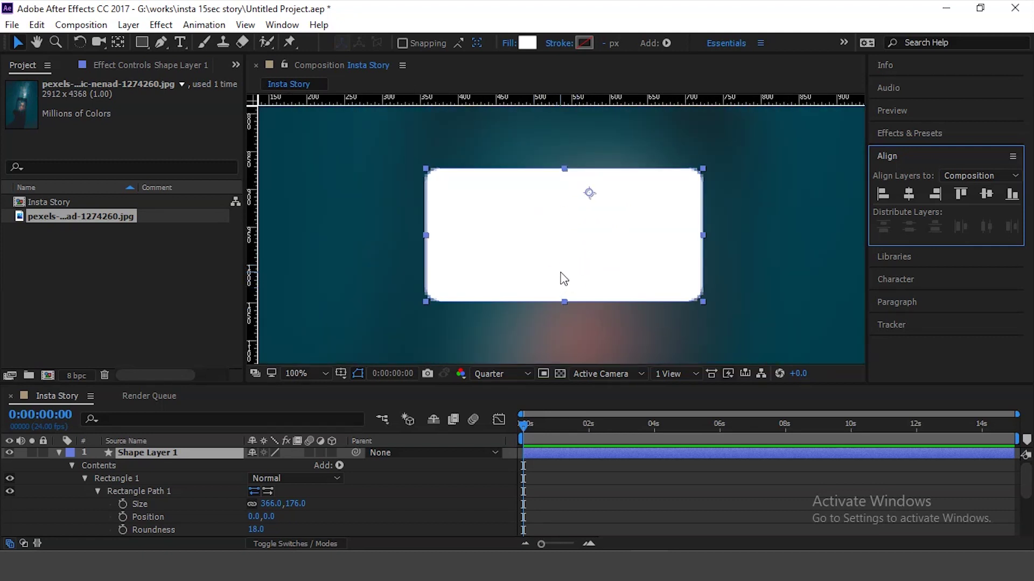
pyautogui.press(',')
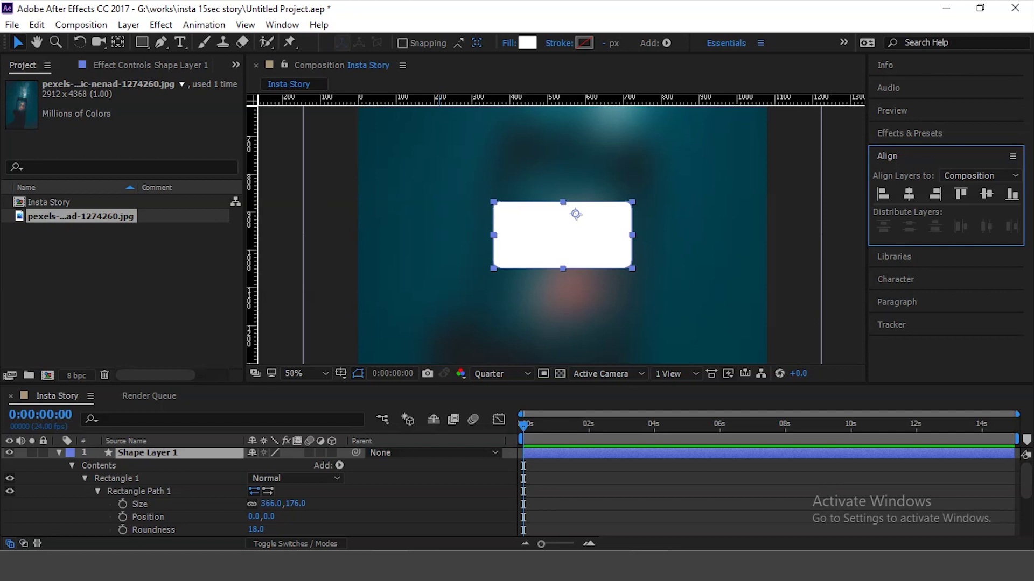
# - Add the starry jar photo to the composition again as a new top layer
pyautogui.click(63, 242)
pyautogui.click(48, 216)
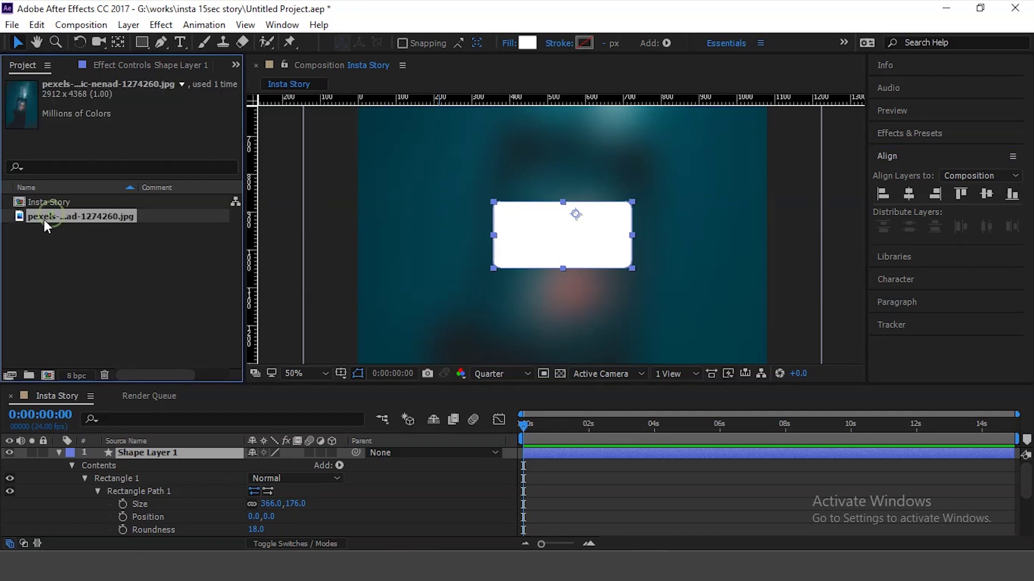
pyautogui.press('.')
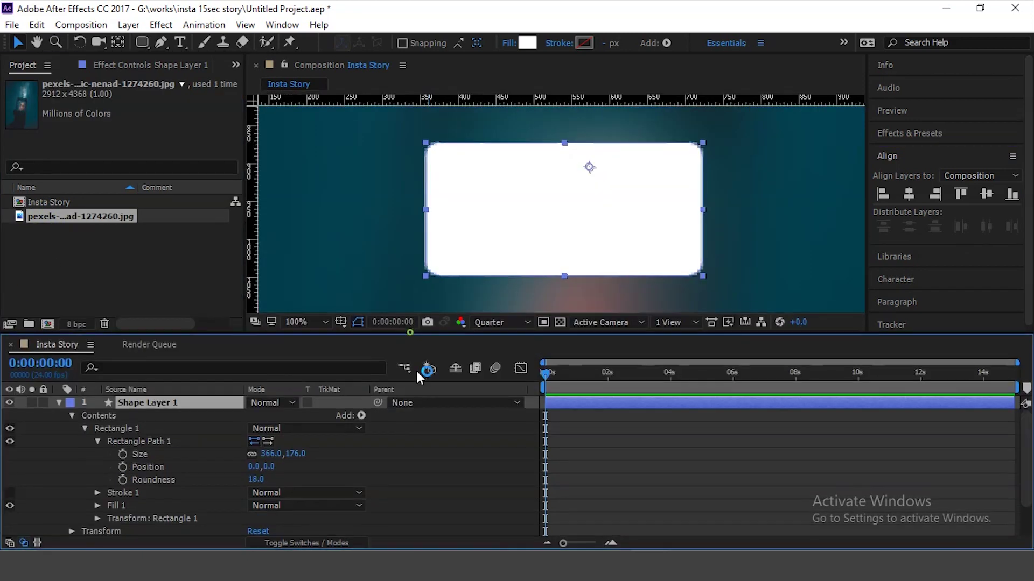
pyautogui.moveTo(416, 383); pyautogui.dragTo(420, 454)
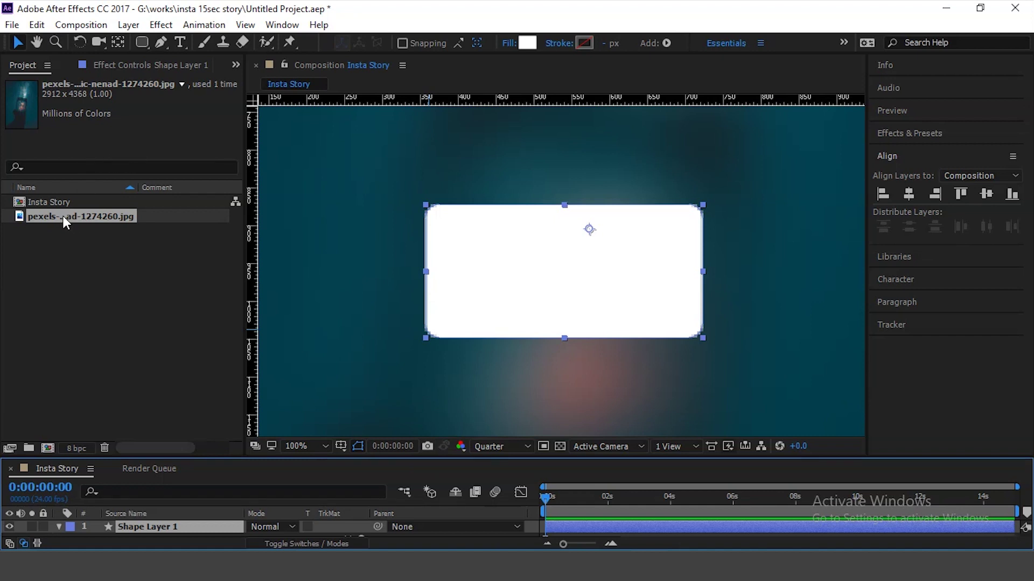
pyautogui.moveTo(63, 215); pyautogui.dragTo(531, 303)
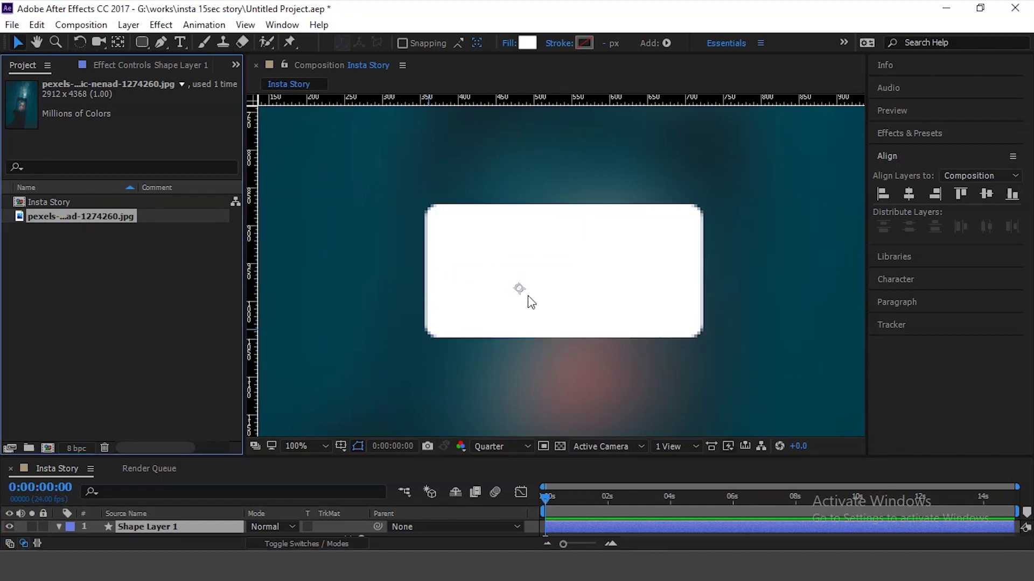
# - Shrink the new photo layer to 6% scale
pyautogui.press('s')
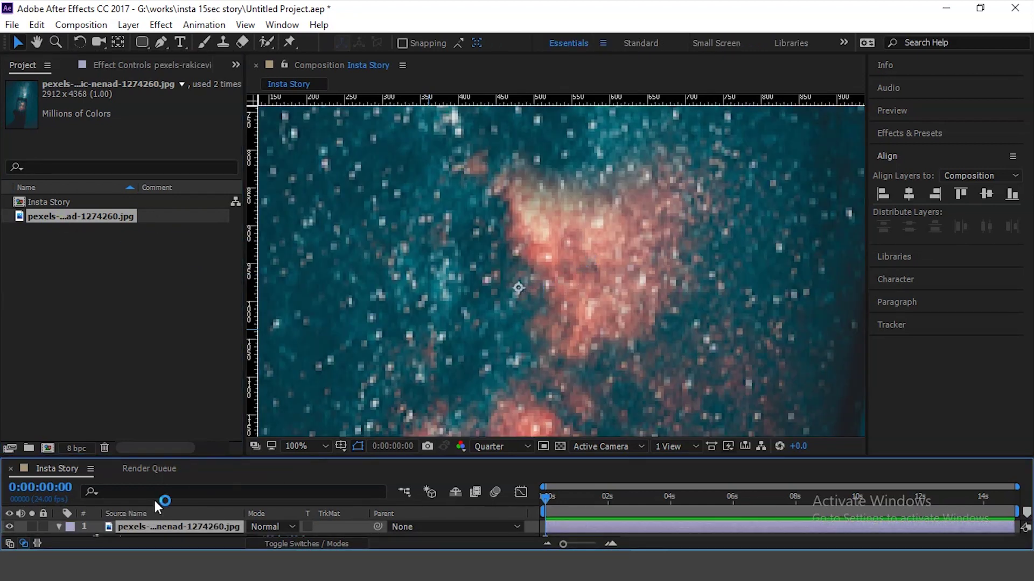
pyautogui.moveTo(260, 459); pyautogui.dragTo(271, 389)
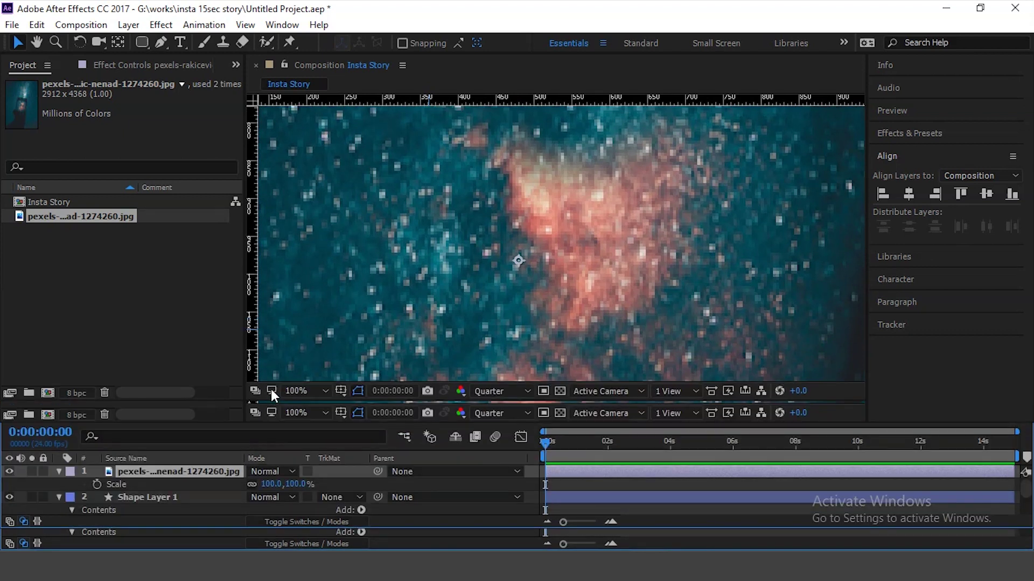
pyautogui.click(271, 469)
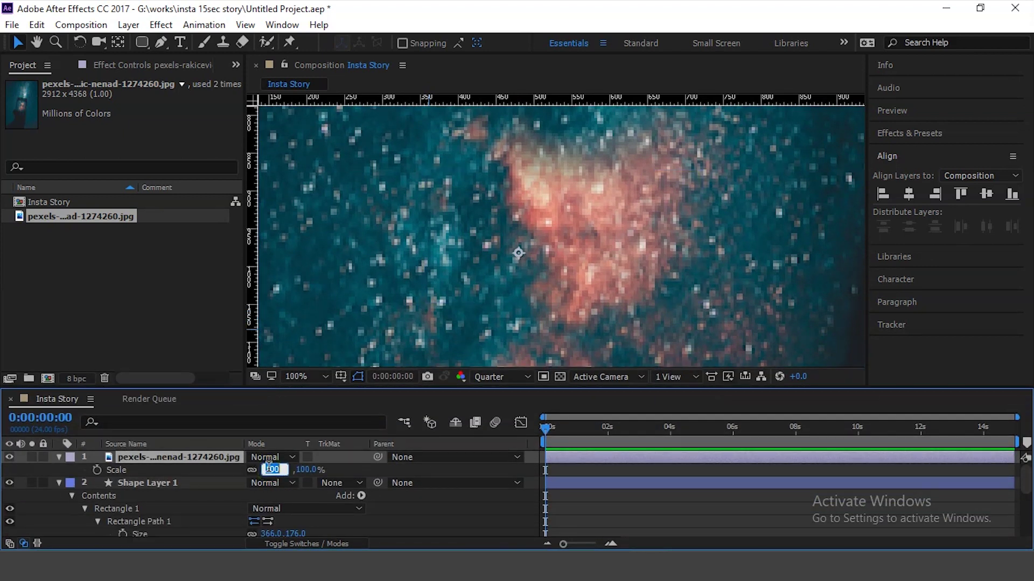
pyautogui.write('6')
pyautogui.press('Return')
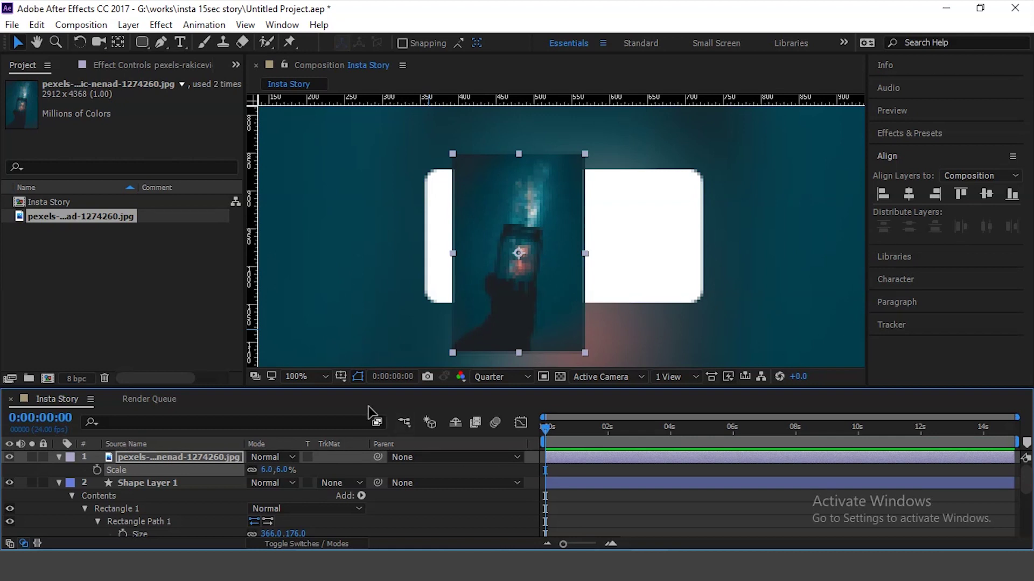
# - Position the small photo over the left side of the white card, nudging right and up
pyautogui.moveTo(561, 286); pyautogui.dragTo(537, 268)
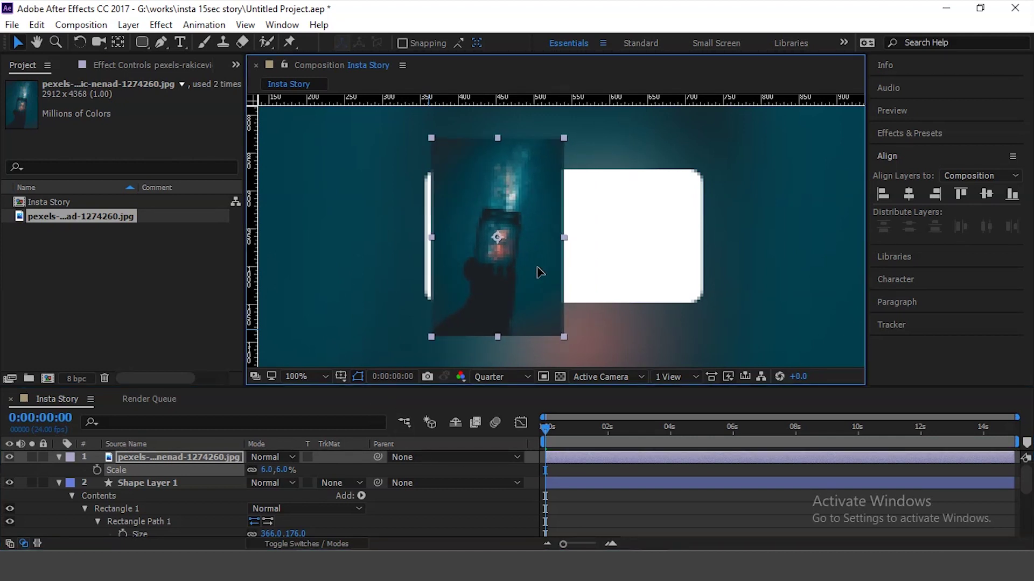
pyautogui.press('Right')
pyautogui.press('Right')
pyautogui.press('Right')
pyautogui.press('Up')
pyautogui.press('Up')
pyautogui.press('Up')
pyautogui.press('Right')
pyautogui.press('Right')
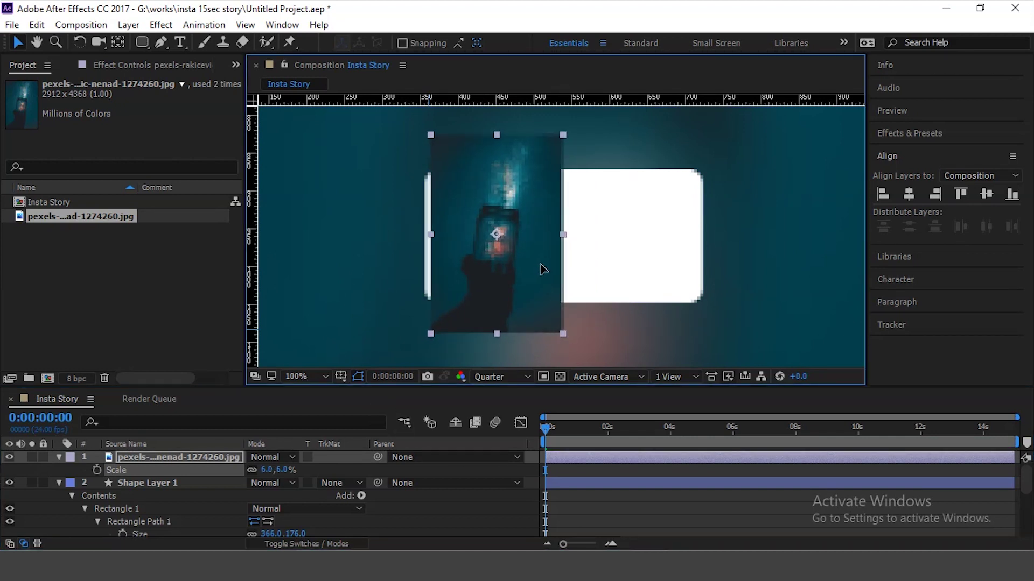
pyautogui.press('Right')
pyautogui.press('Right')
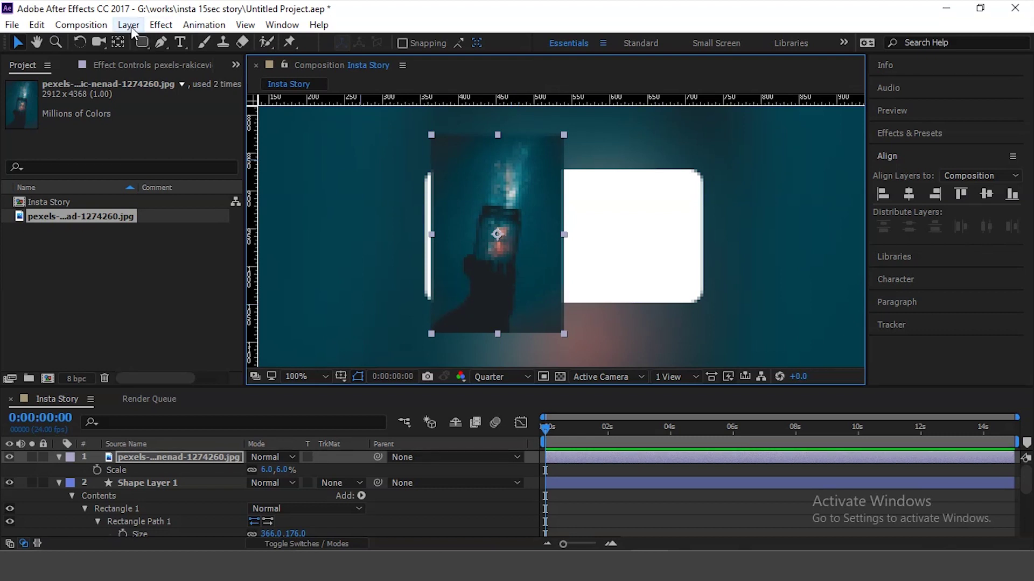
# - Add Shape Layer 2 with a white rounded rectangle drawn over the photo
pyautogui.click(132, 26)
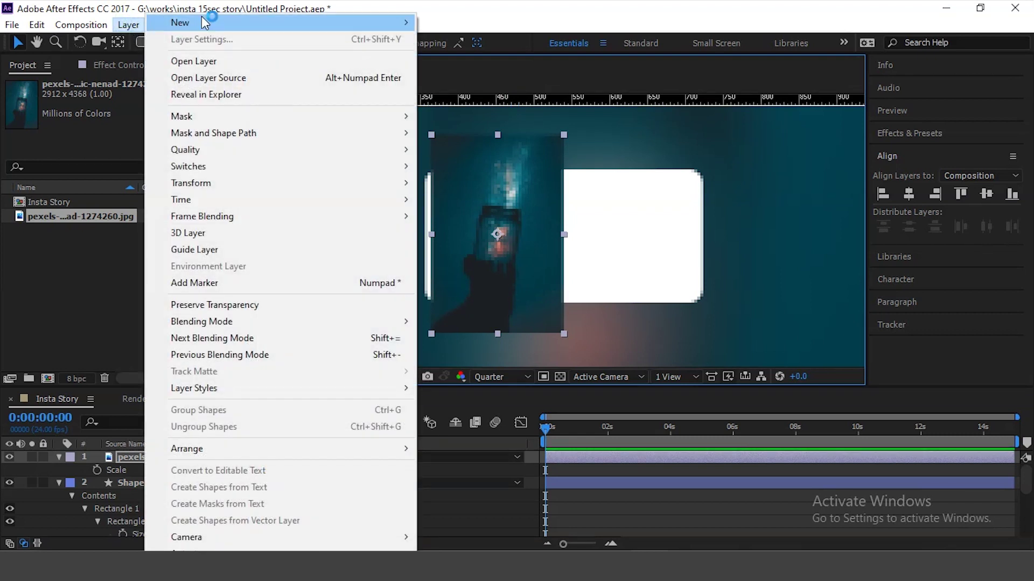
pyautogui.moveTo(183, 23)
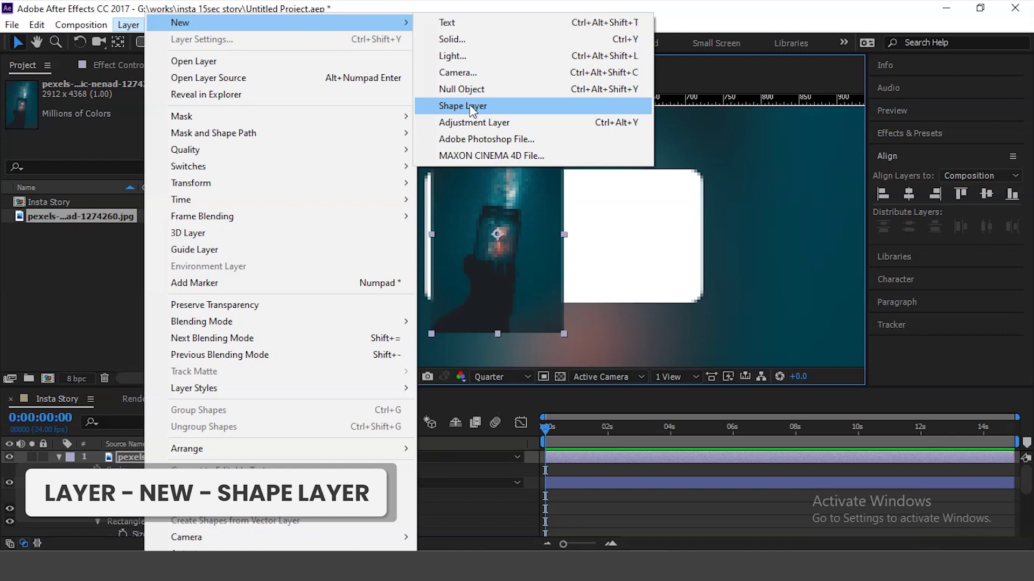
pyautogui.click(470, 106)
pyautogui.moveTo(443, 189); pyautogui.dragTo(554, 292)
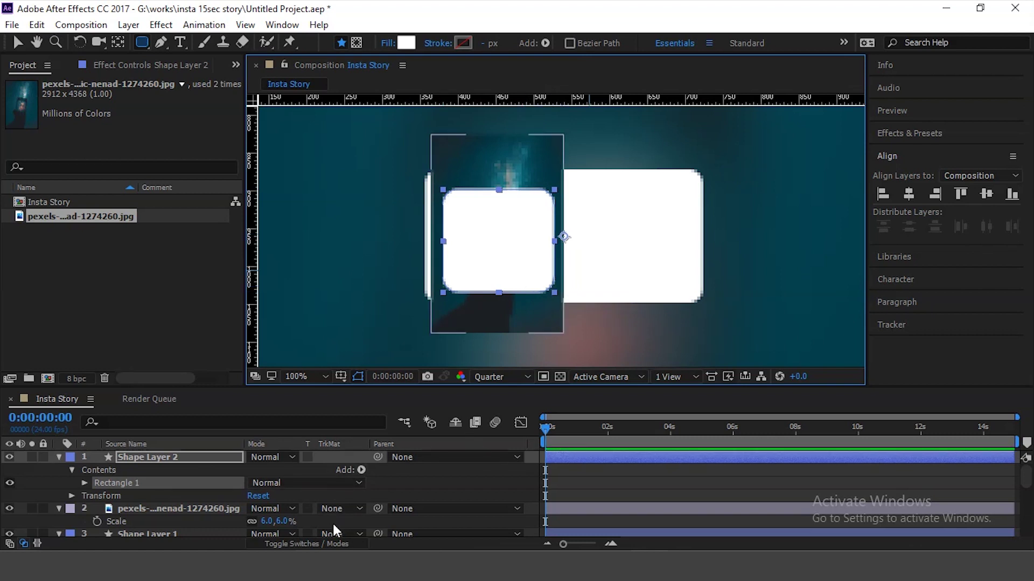
# - Show the timeline's Modes columns and the photo layer's track matte choices
pyautogui.click(350, 545)
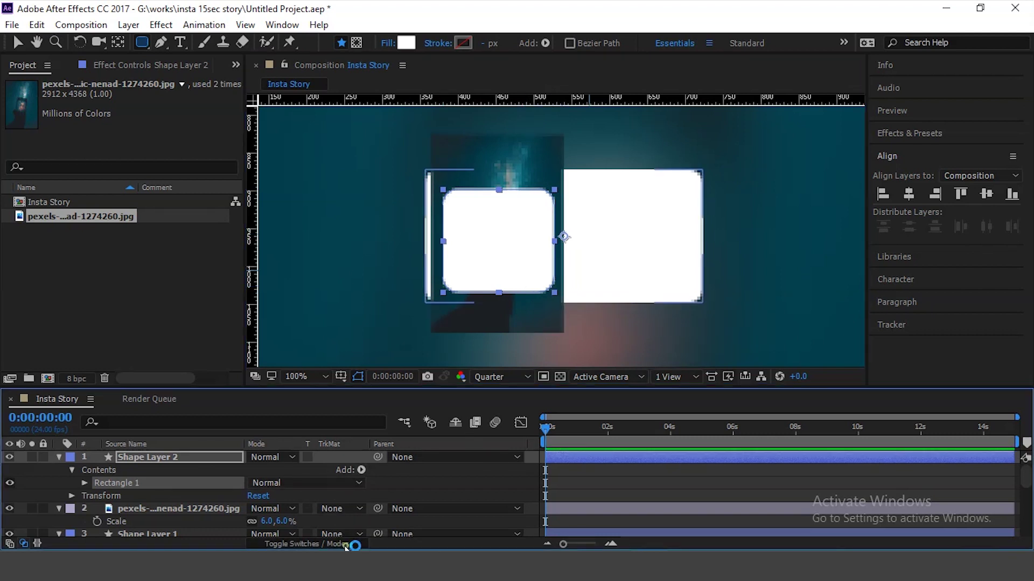
pyautogui.click(345, 544)
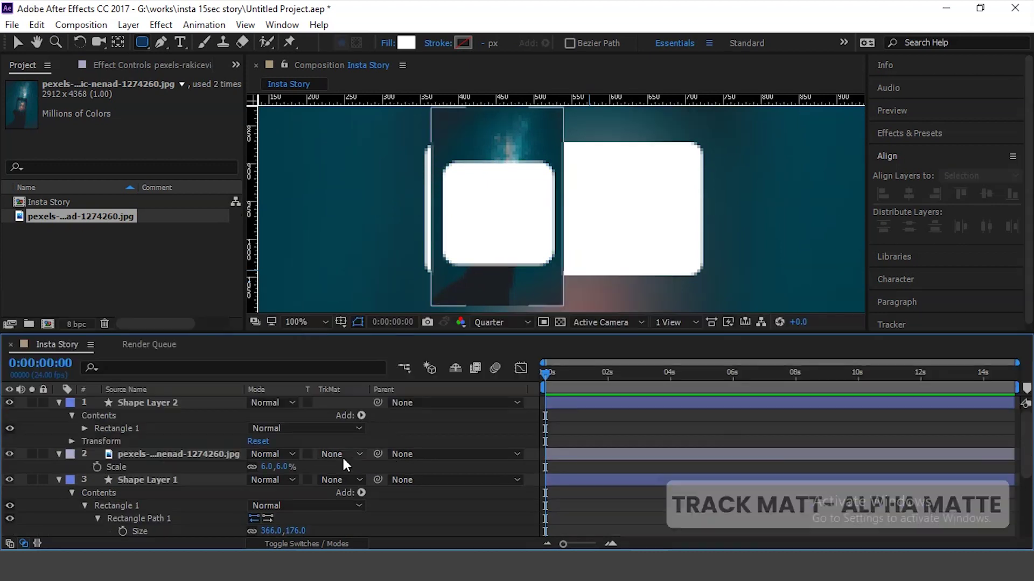
pyautogui.click(343, 456)
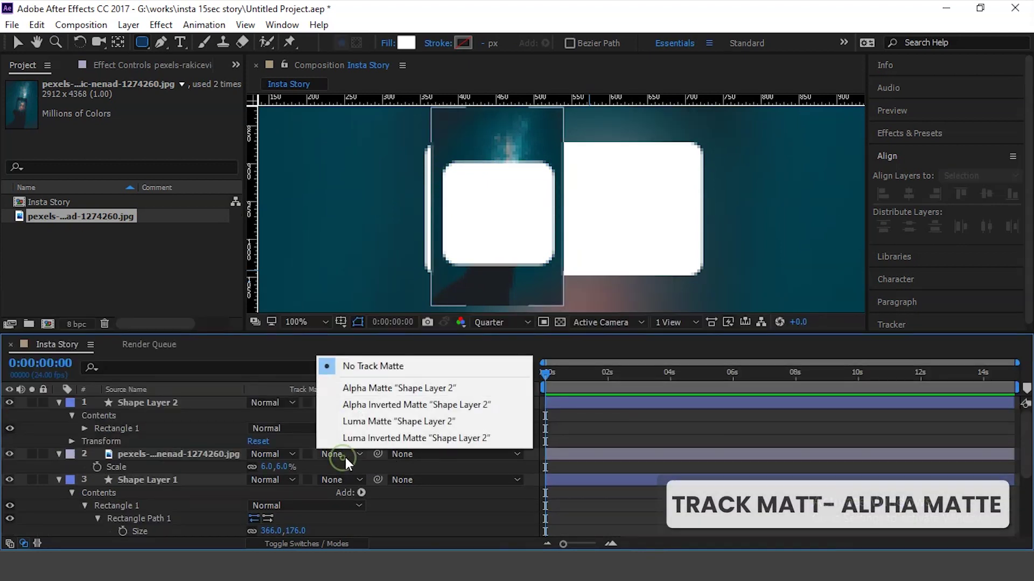
# - Set the photo's track matte to Alpha Matte 'Shape Layer 2', then make the rectangle taller and shift it
pyautogui.click(369, 388)
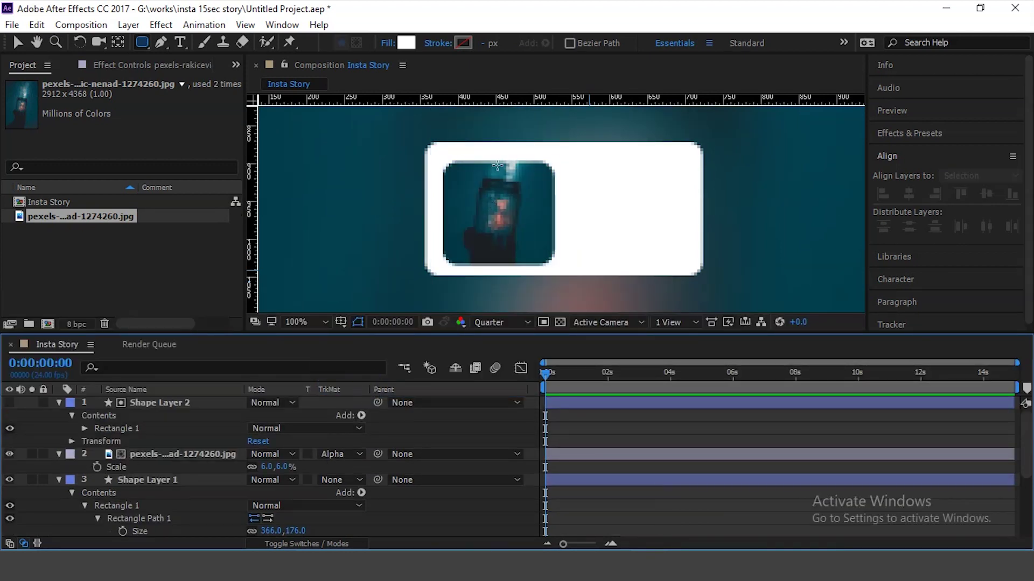
pyautogui.click(157, 403)
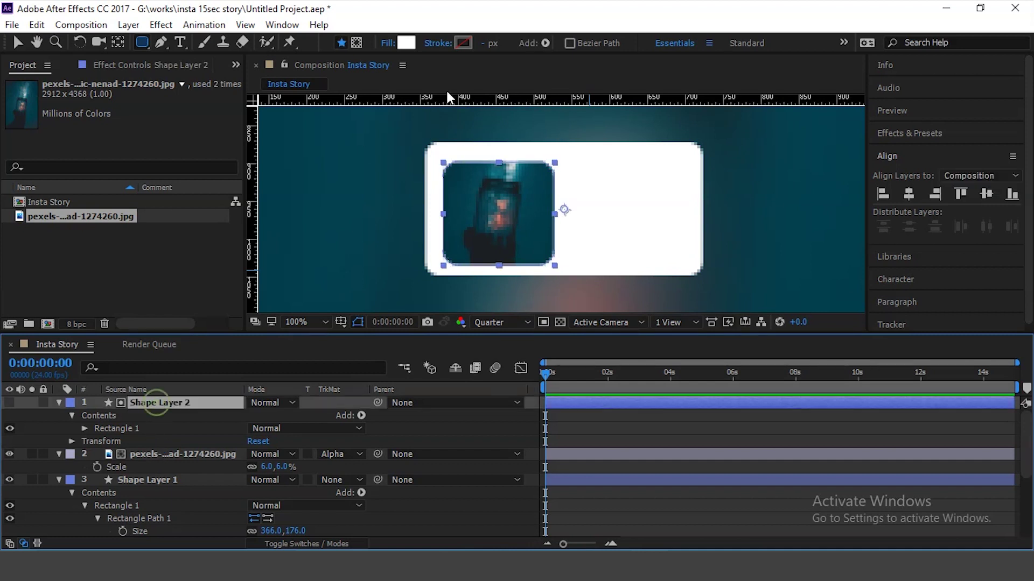
pyautogui.click(17, 42)
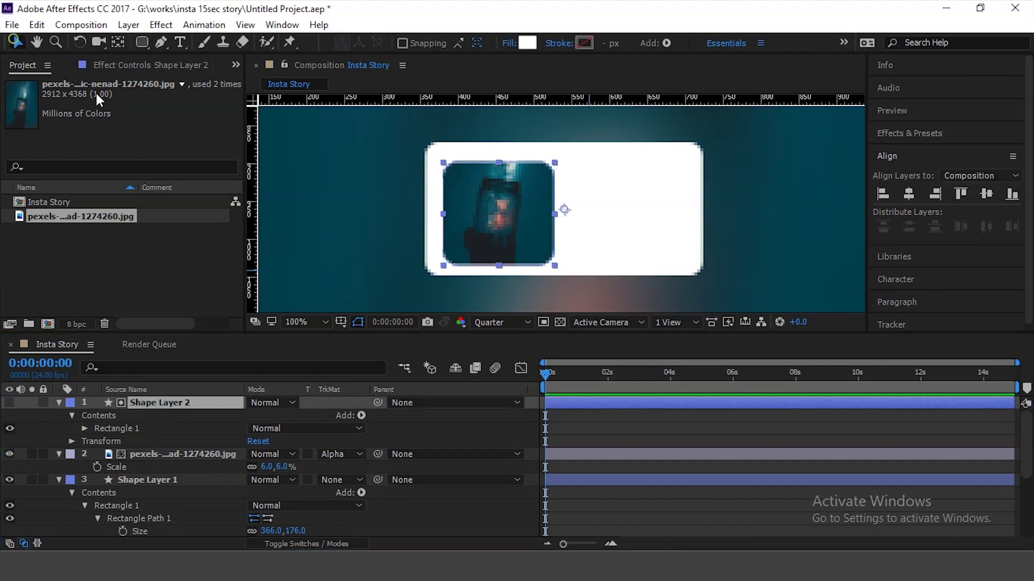
pyautogui.click(502, 163)
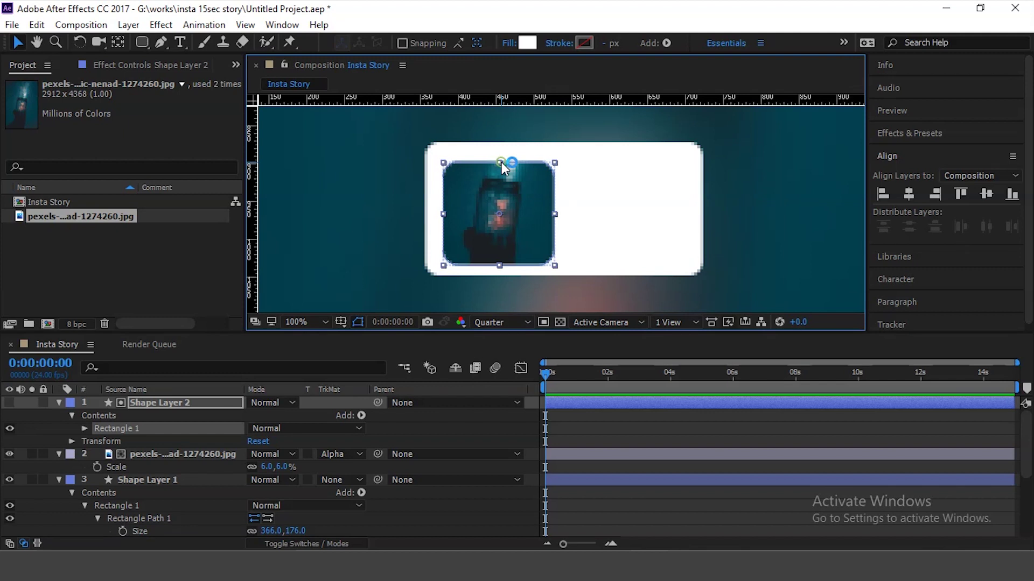
pyautogui.moveTo(499, 162); pyautogui.dragTo(499, 159)
pyautogui.moveTo(527, 219); pyautogui.dragTo(526, 216)
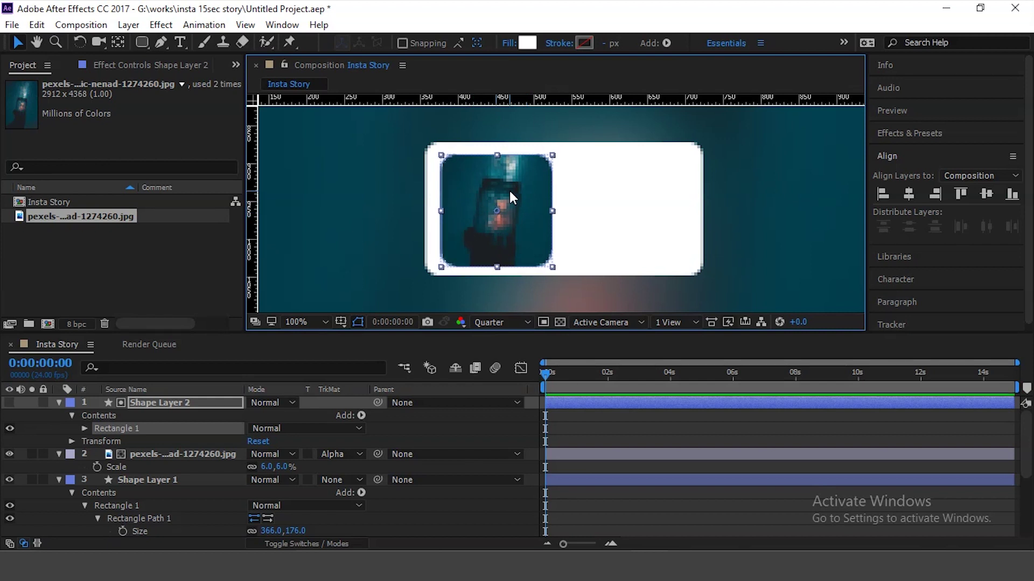
# - Deselect all layers, hide shape outlines, and zoom the view to 100%
pyautogui.press(',')
pyautogui.press(',')
pyautogui.press(',')
pyautogui.press(',')
pyautogui.press(',')
pyautogui.press(',')
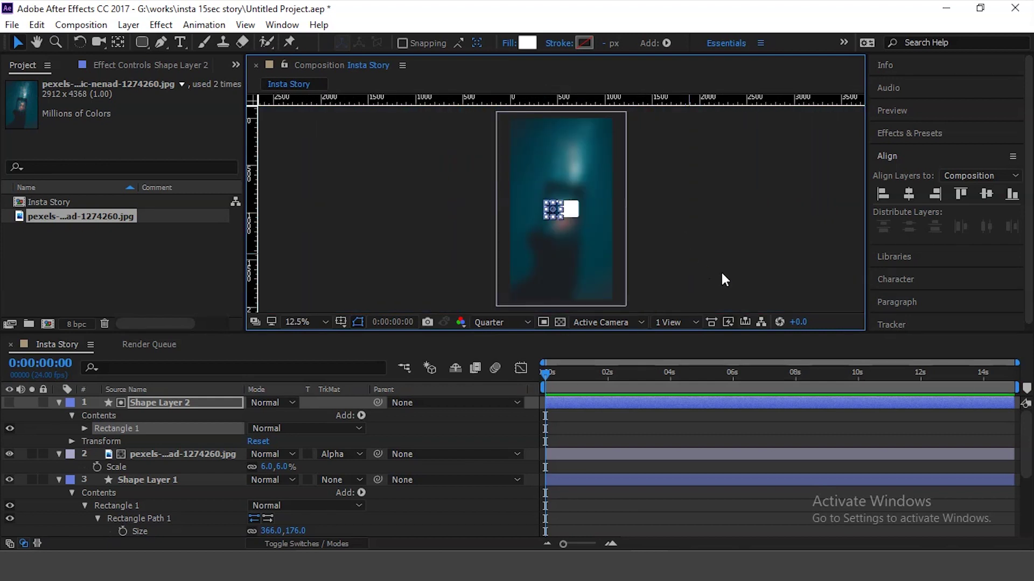
pyautogui.click(738, 275)
pyautogui.press('.')
pyautogui.press('.')
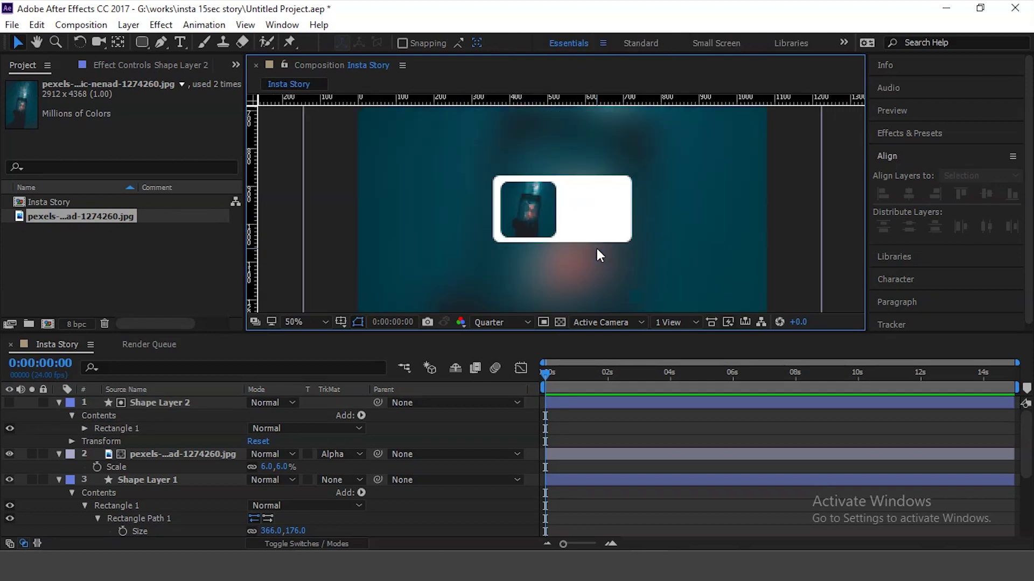
pyautogui.click(359, 322)
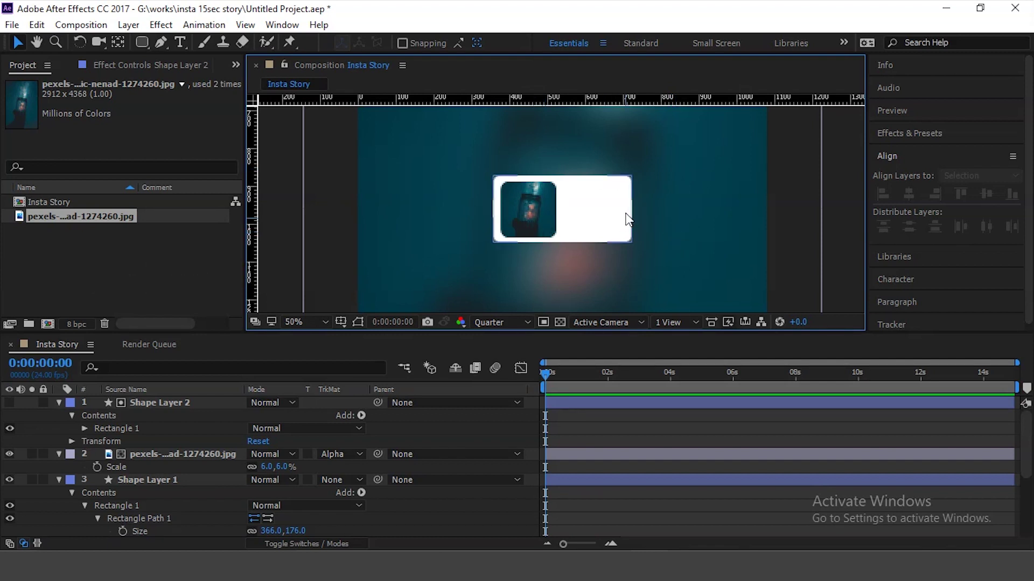
pyautogui.press('.')
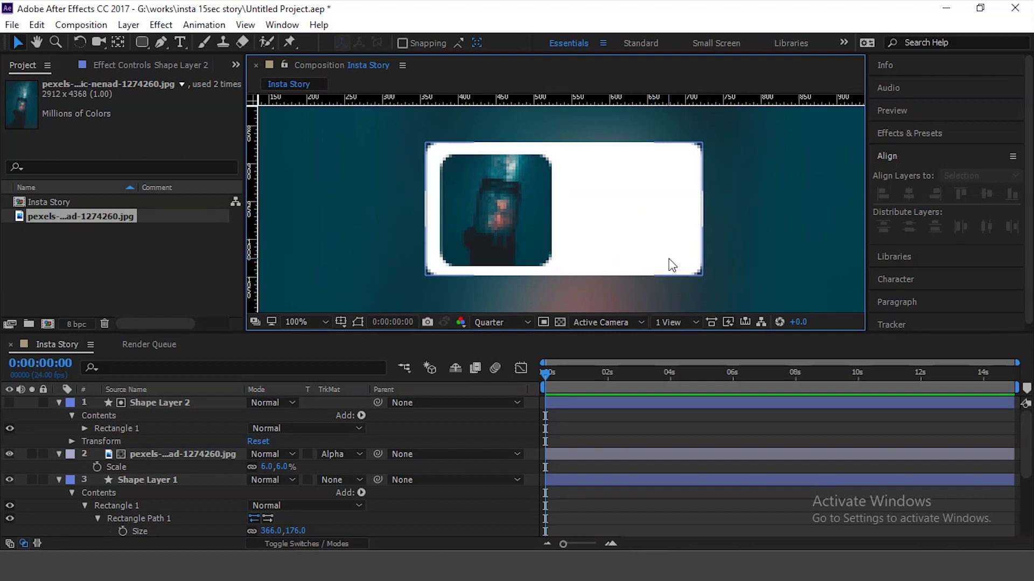
# - Switch to the Type tool for adding text
pyautogui.click(185, 45)
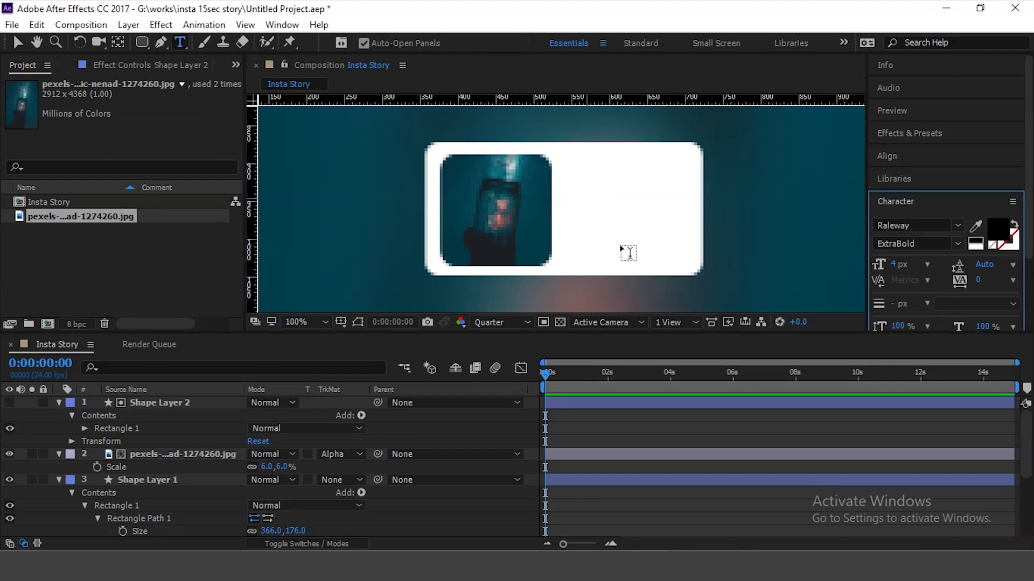
# - Type 'loving' at 42 px beside the rounded photo on the white card
pyautogui.click(605, 215)
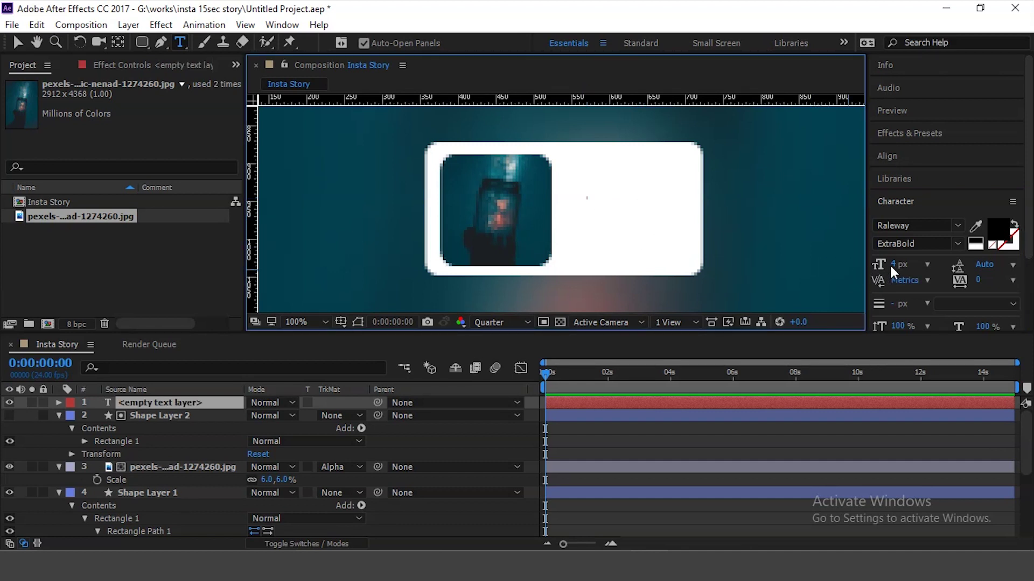
pyautogui.moveTo(896, 268); pyautogui.dragTo(931, 263)
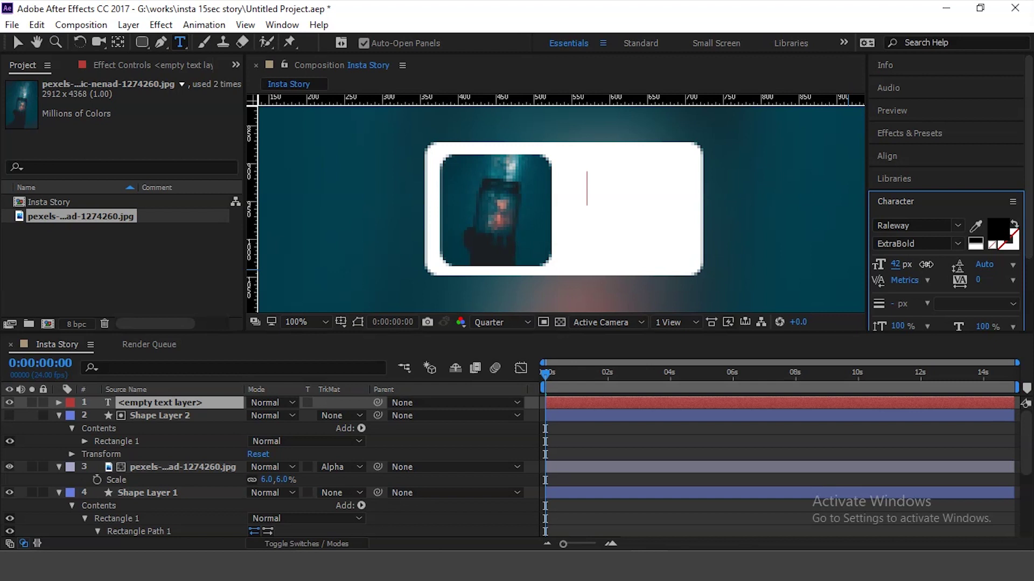
pyautogui.write('lo')
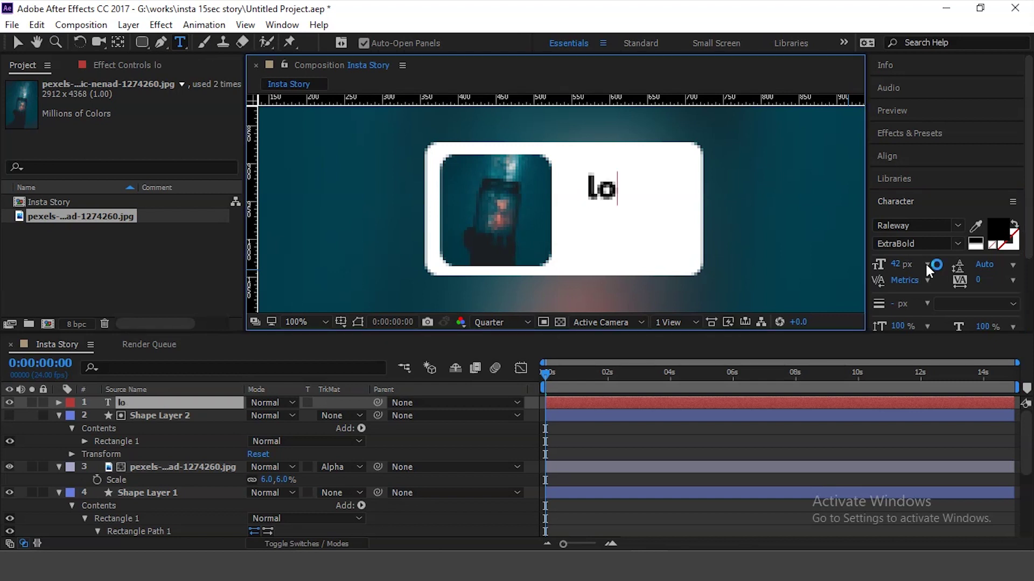
pyautogui.write('vin')
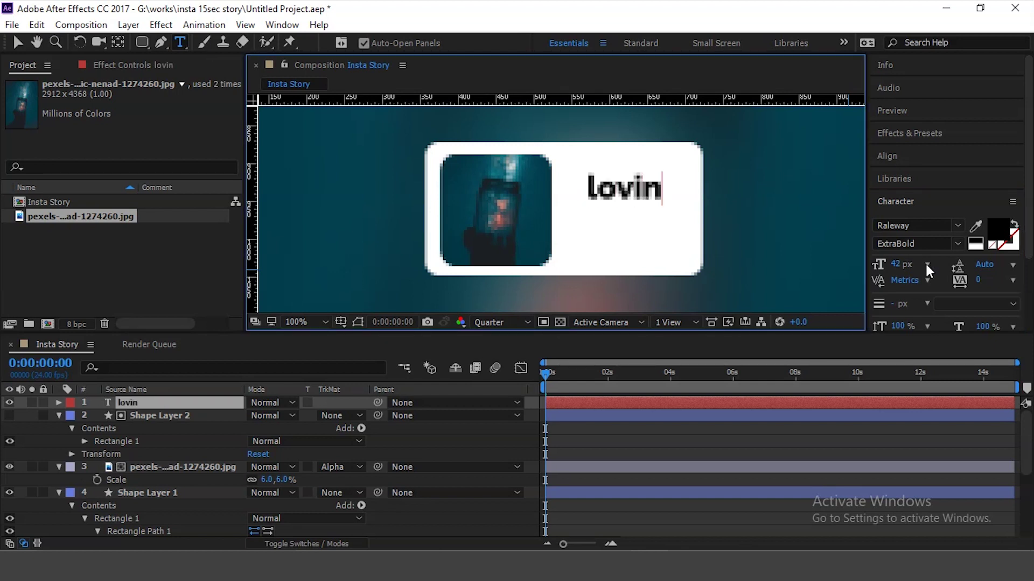
pyautogui.write('g')
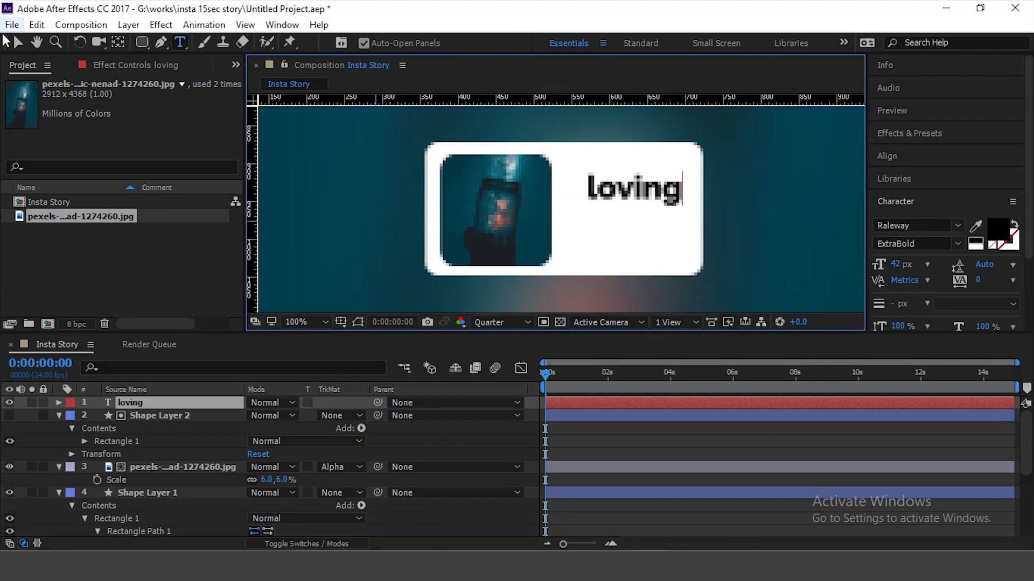
pyautogui.click(16, 43)
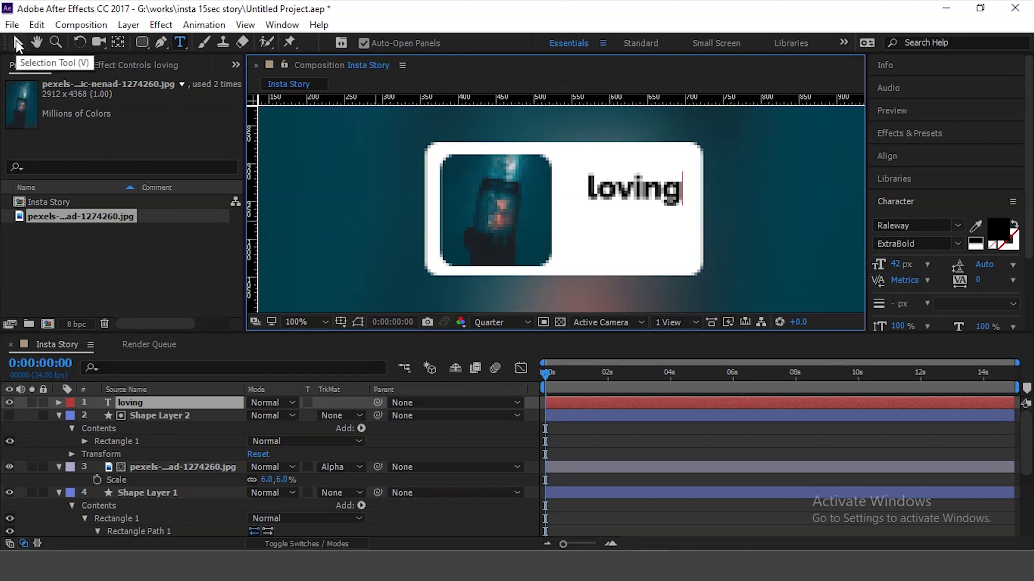
pyautogui.click(520, 325)
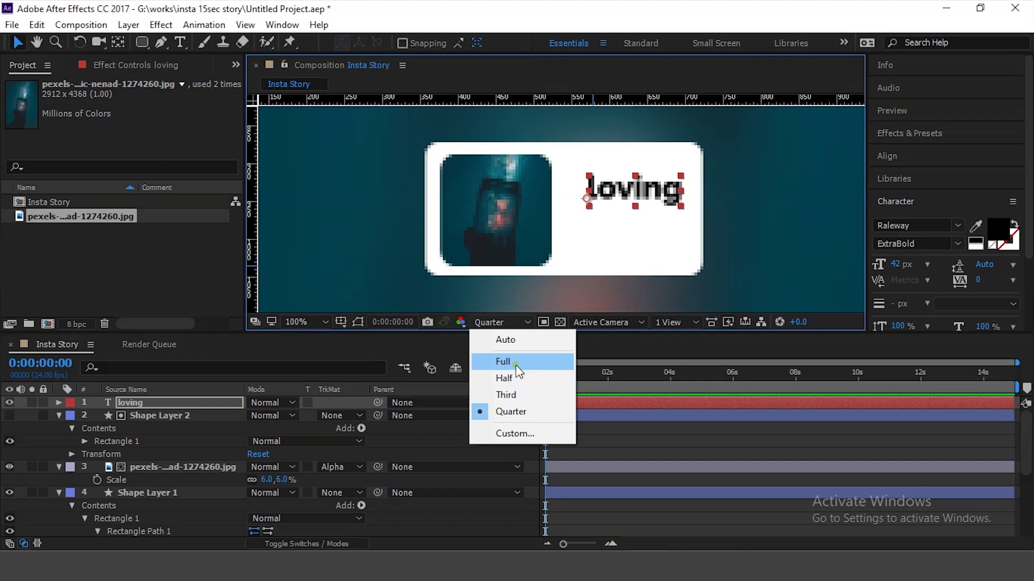
# - Set the preview resolution to Half and enlarge the composition viewer
pyautogui.click(517, 363)
pyautogui.click(498, 323)
pyautogui.click(503, 376)
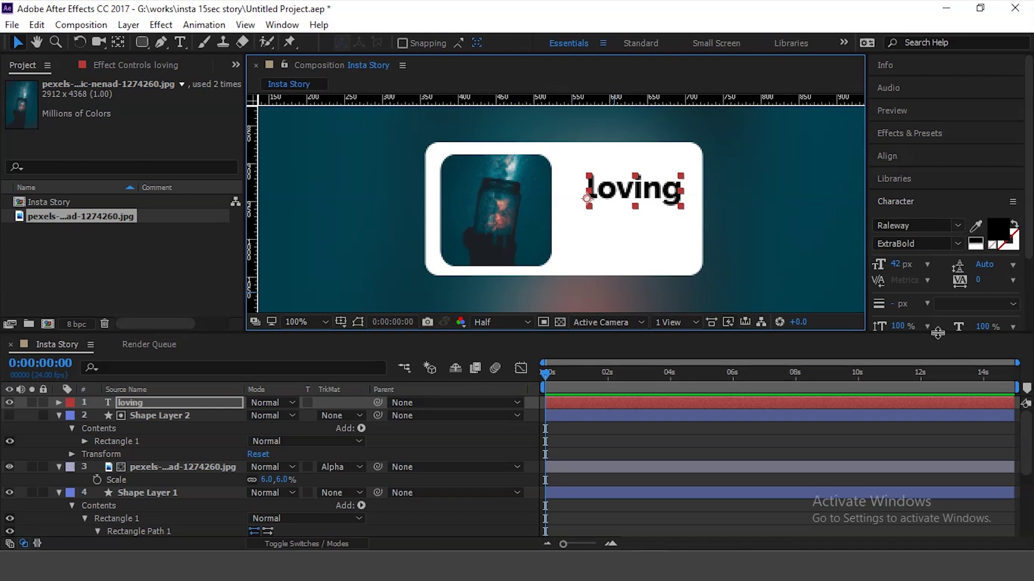
pyautogui.moveTo(938, 338); pyautogui.dragTo(939, 401)
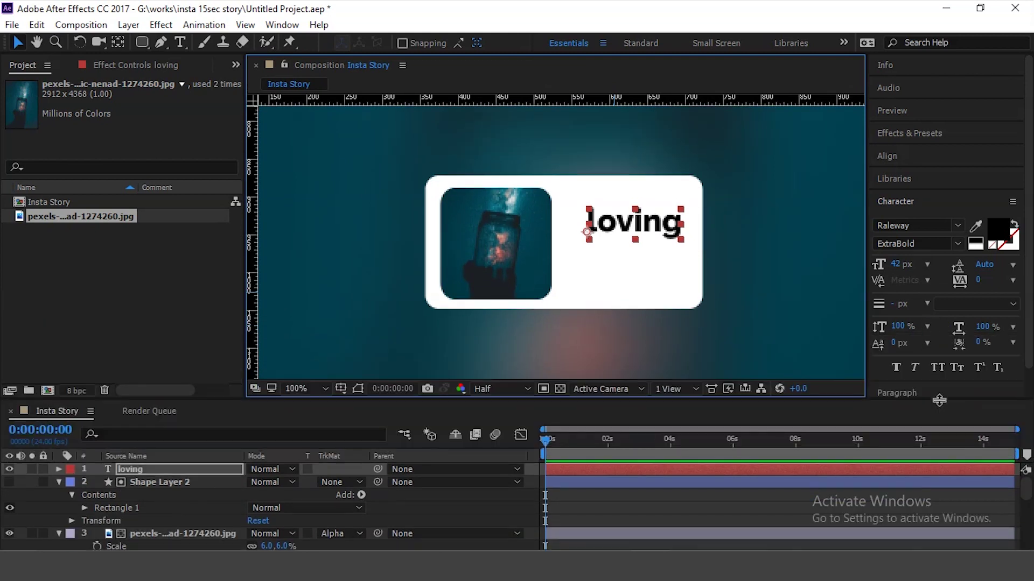
# - Make LOVING all caps at 38 px in the Black weight, shifted slightly left
pyautogui.click(937, 368)
pyautogui.moveTo(678, 222); pyautogui.dragTo(670, 232)
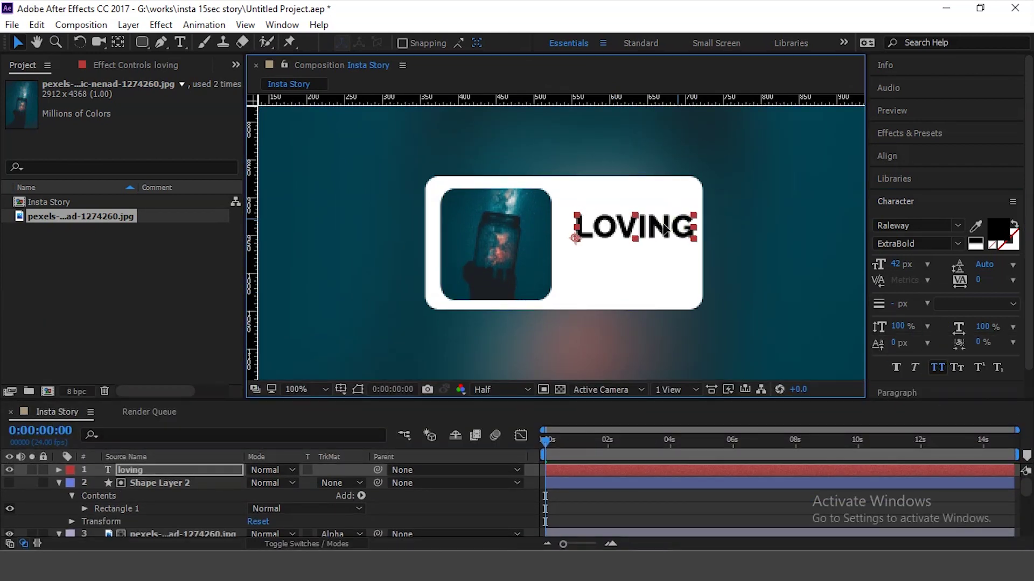
pyautogui.click(895, 265)
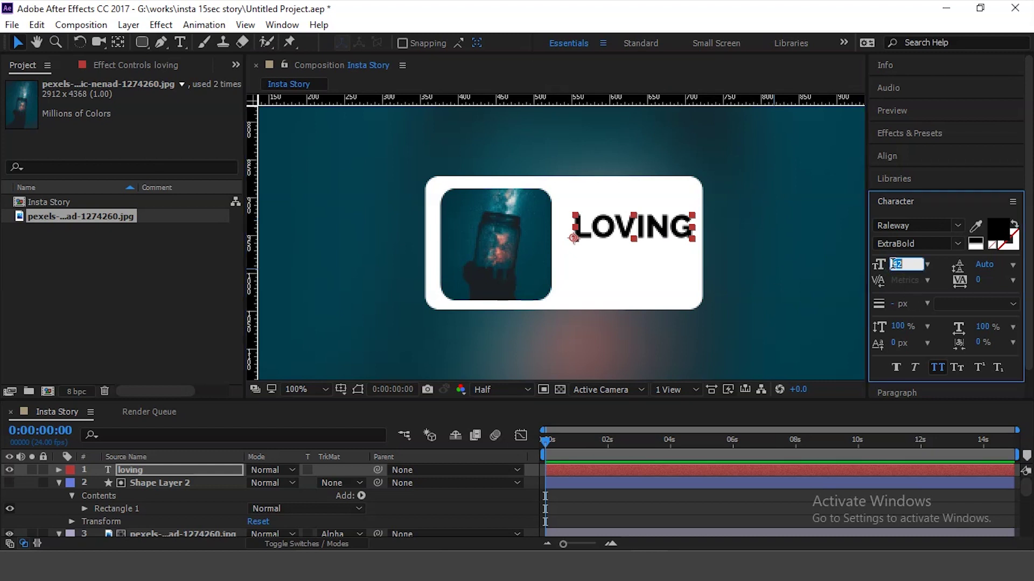
pyautogui.write('38')
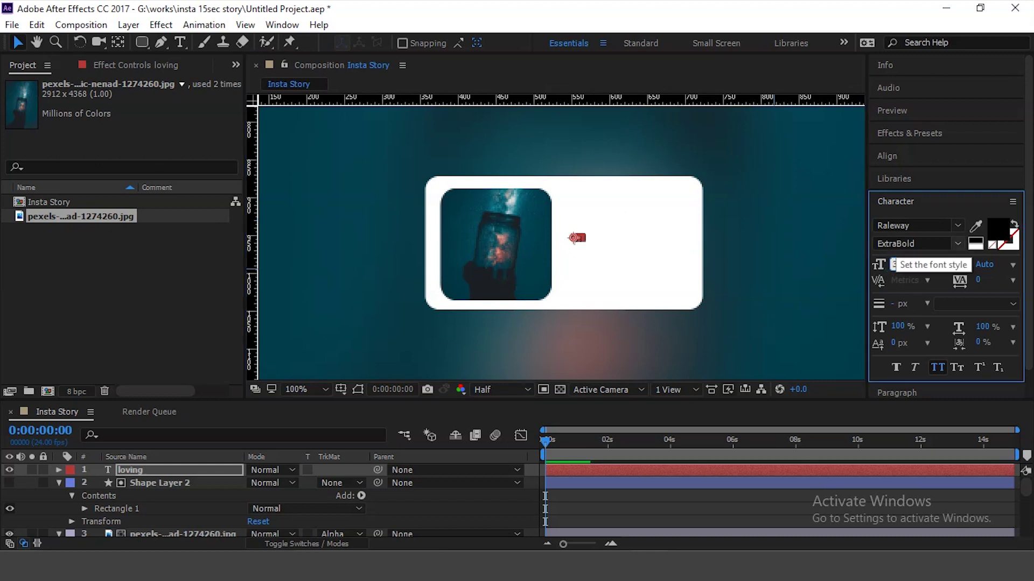
pyautogui.click(958, 245)
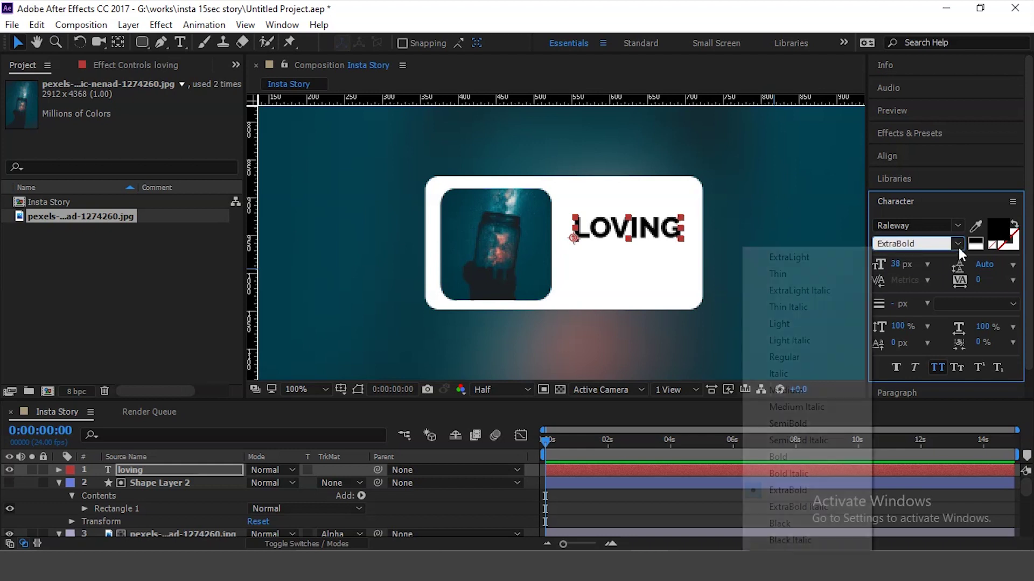
pyautogui.click(805, 524)
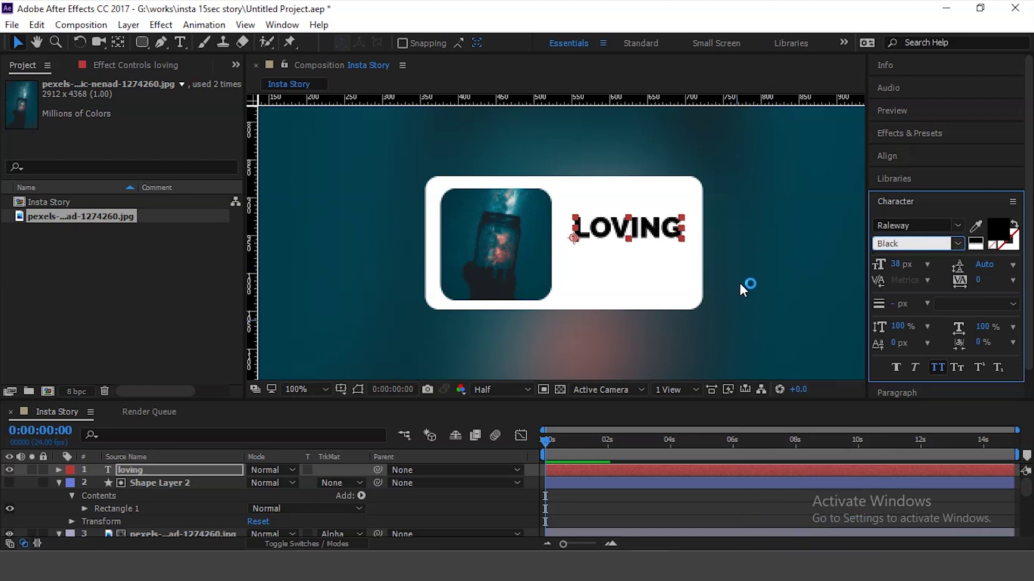
# - Nudge the LOVING text layer slightly lower on the white card
pyautogui.click(739, 277)
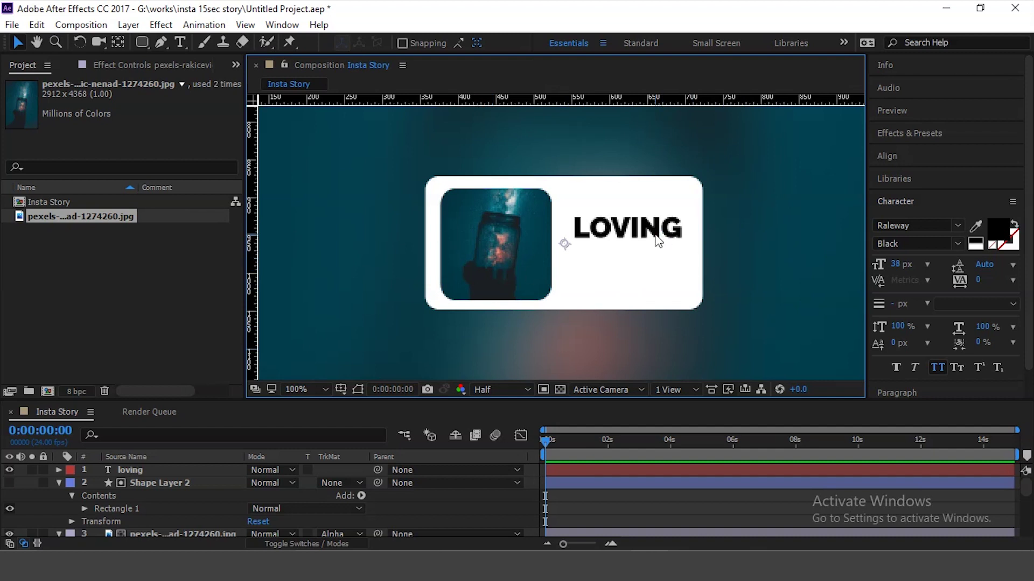
pyautogui.click(133, 471)
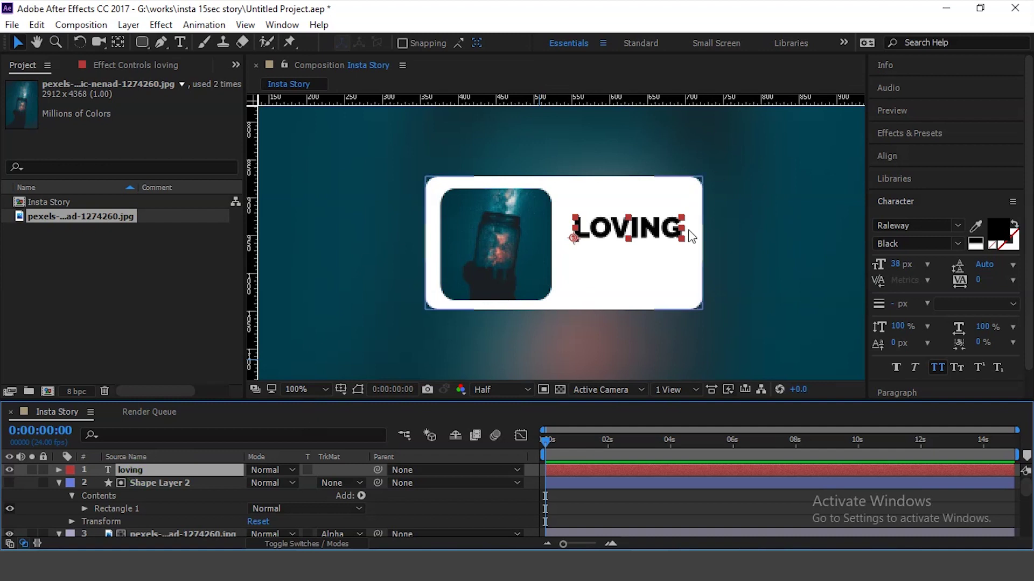
pyautogui.moveTo(663, 230); pyautogui.dragTo(657, 230)
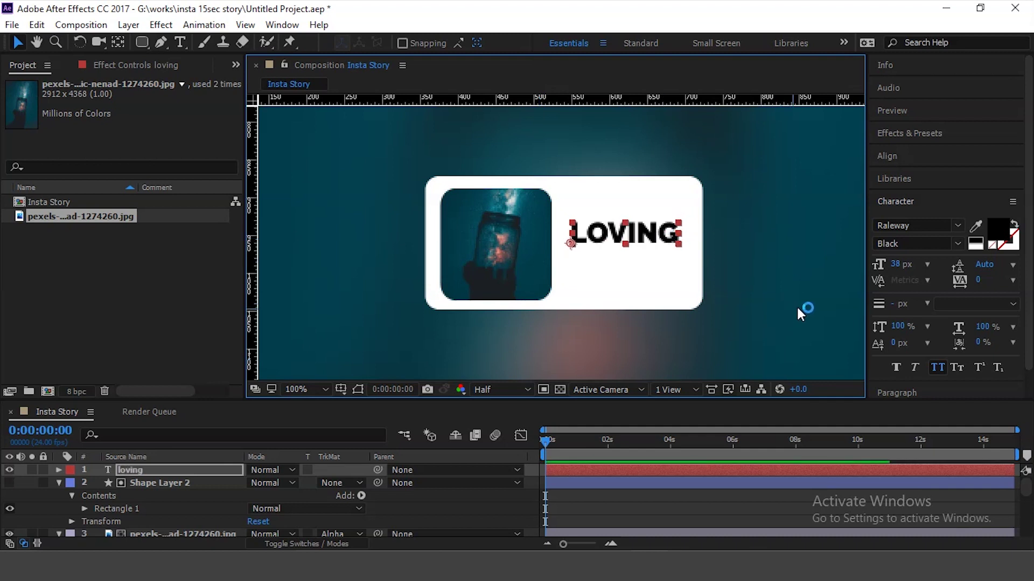
# - Type 'By fxmuni' as a new text line just below LOVING
pyautogui.click(179, 43)
pyautogui.click(597, 276)
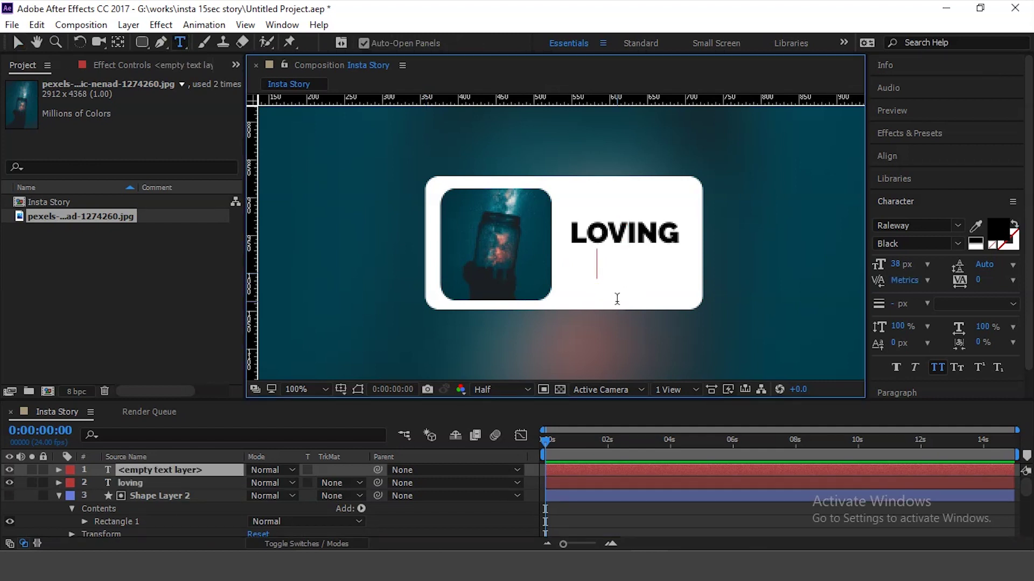
pyautogui.write('B')
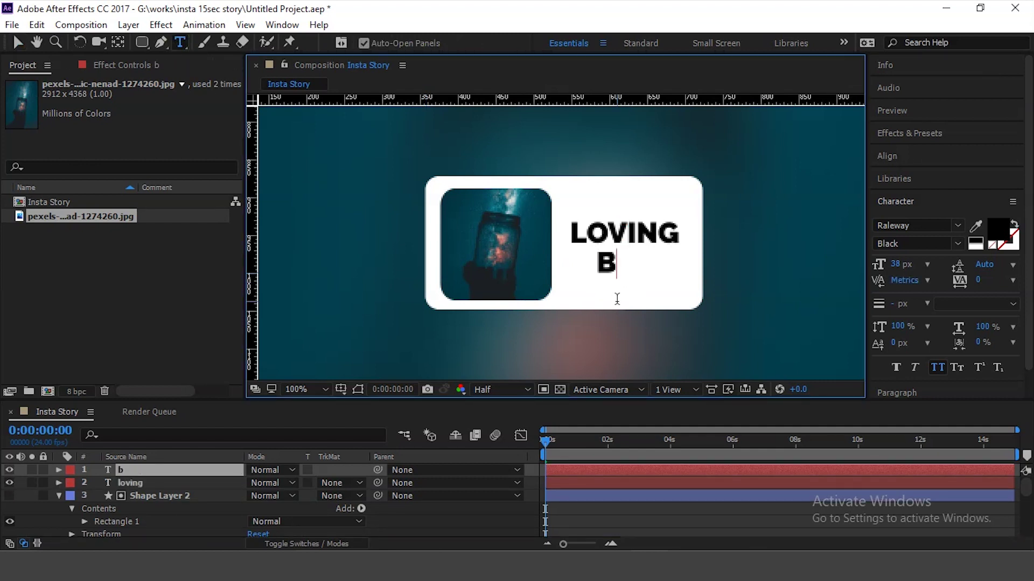
pyautogui.write('y fxmuni')
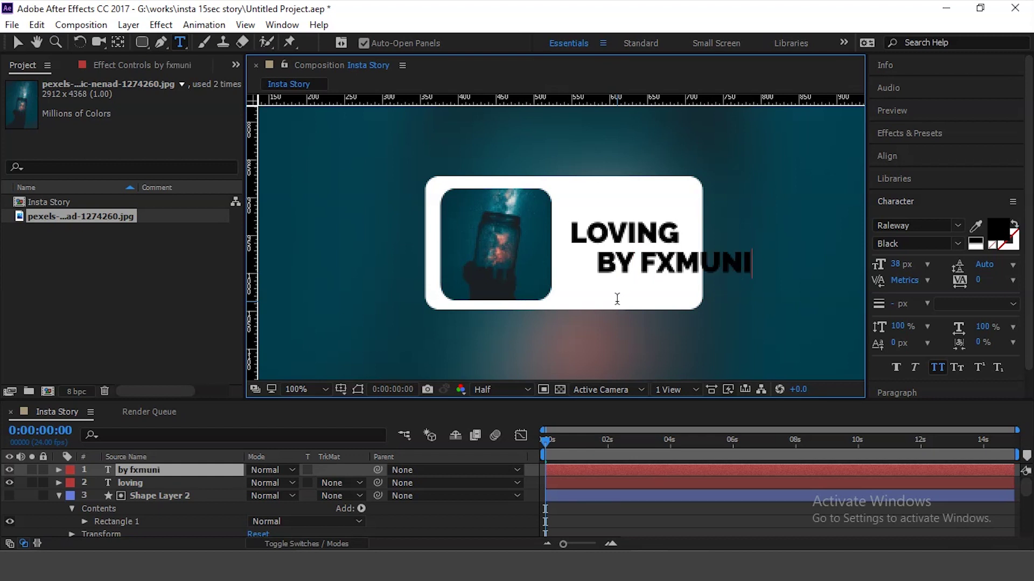
pyautogui.click(18, 43)
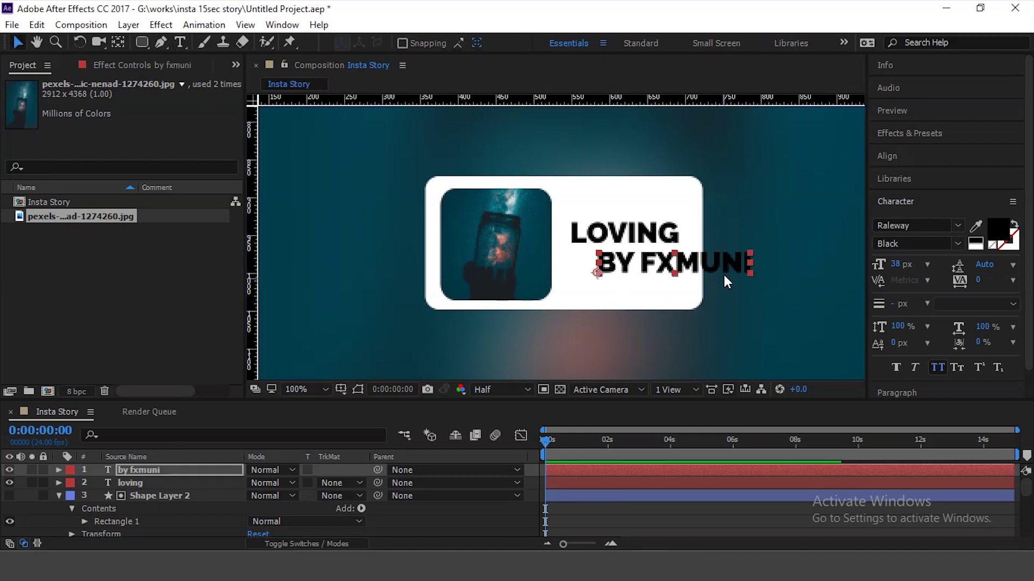
# - Move the byline left under LOVING, and set it to SemiBold 21 px with All Caps off
pyautogui.moveTo(723, 264); pyautogui.dragTo(683, 263)
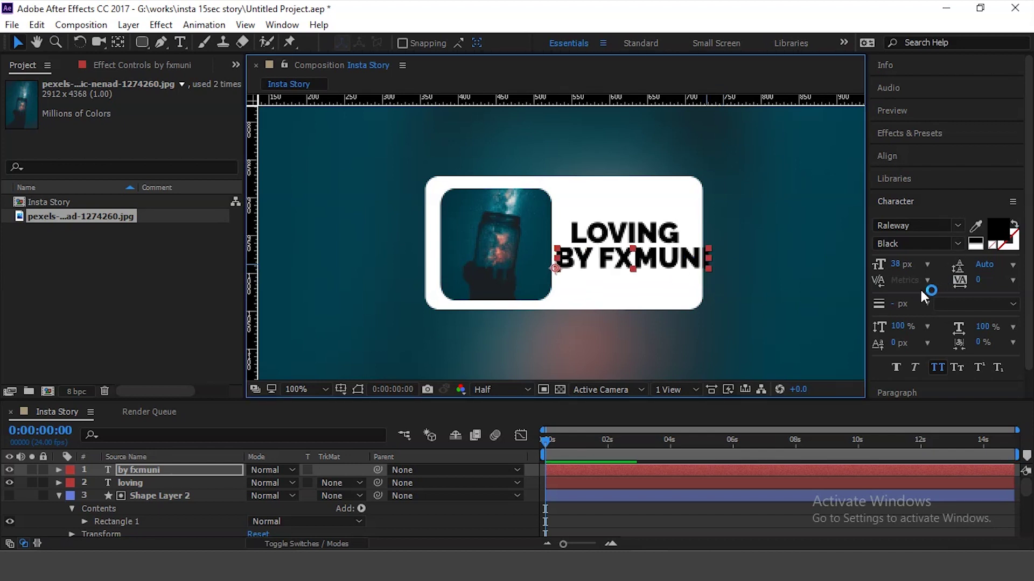
pyautogui.click(957, 243)
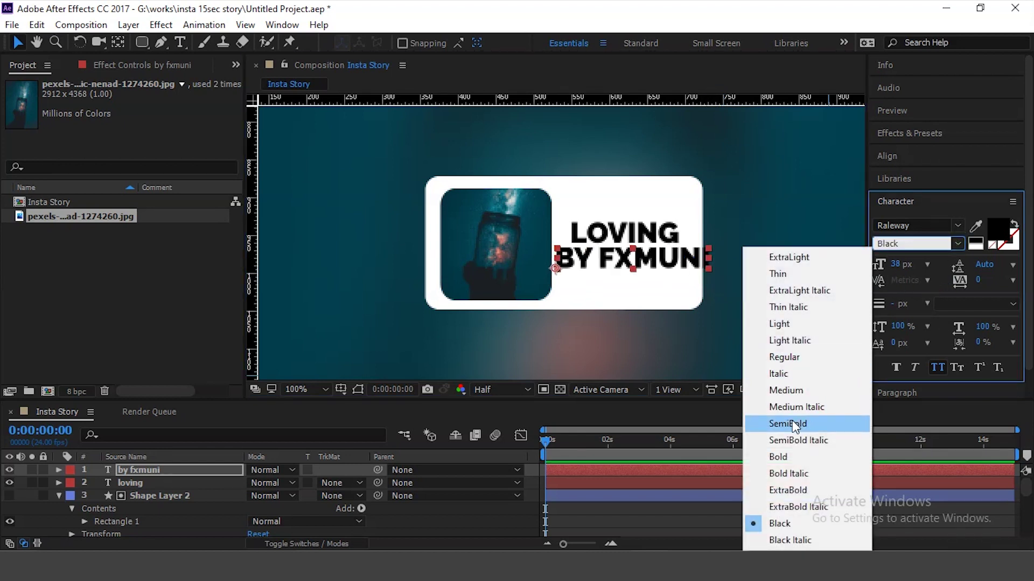
pyautogui.click(787, 358)
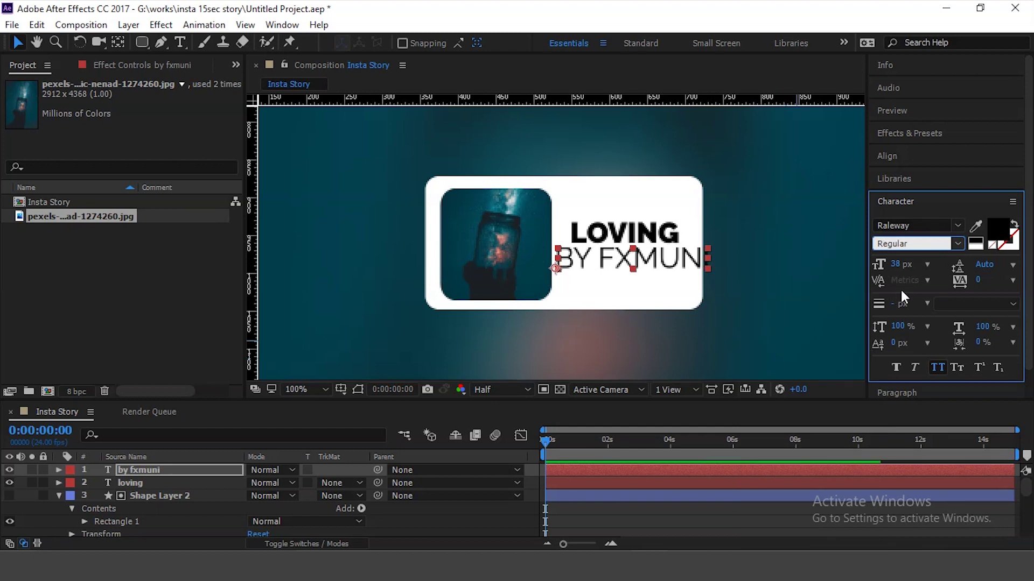
pyautogui.click(957, 243)
pyautogui.click(787, 423)
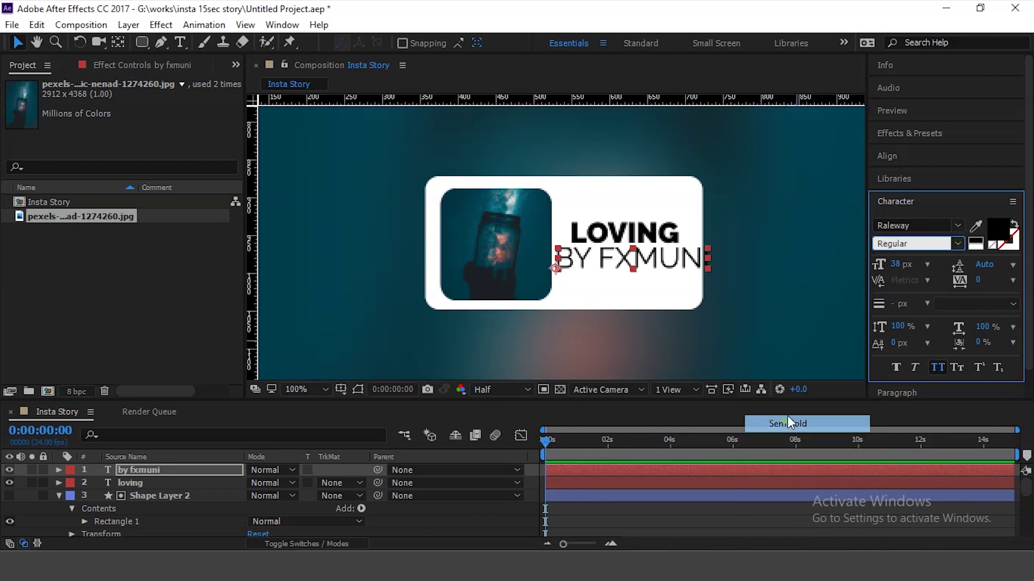
pyautogui.moveTo(898, 264); pyautogui.dragTo(888, 263)
pyautogui.moveTo(622, 269); pyautogui.dragTo(647, 262)
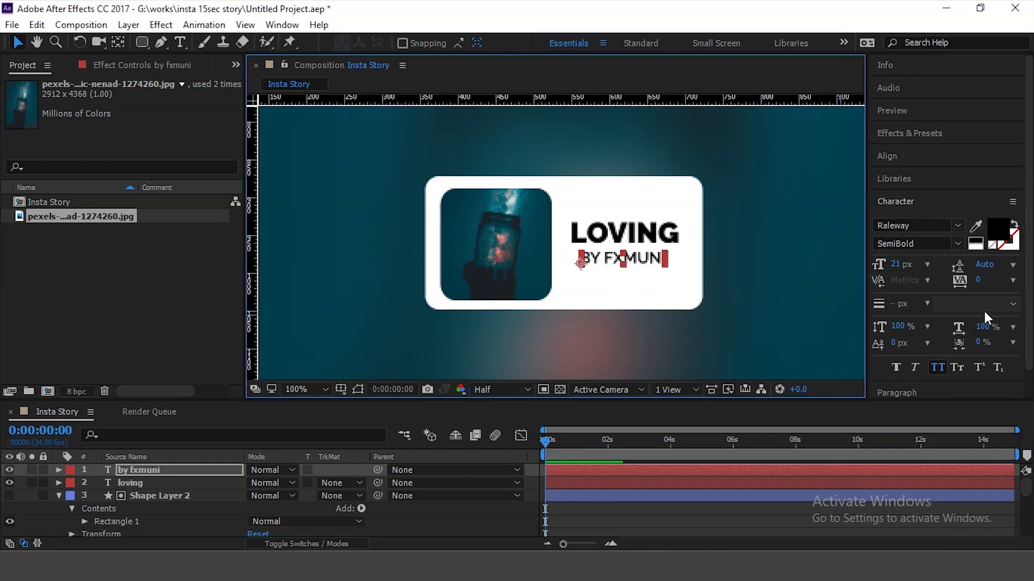
pyautogui.click(937, 367)
pyautogui.click(622, 273)
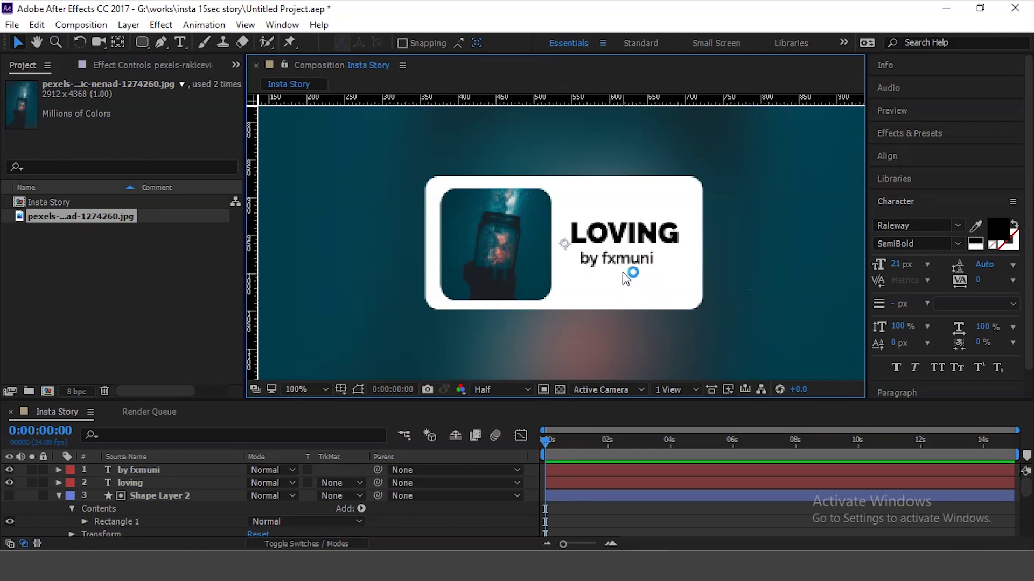
# - Retype the byline's b and f as capitals so it reads 'By Fxmuni'
pyautogui.click(135, 472)
pyautogui.click(134, 471)
pyautogui.click(180, 42)
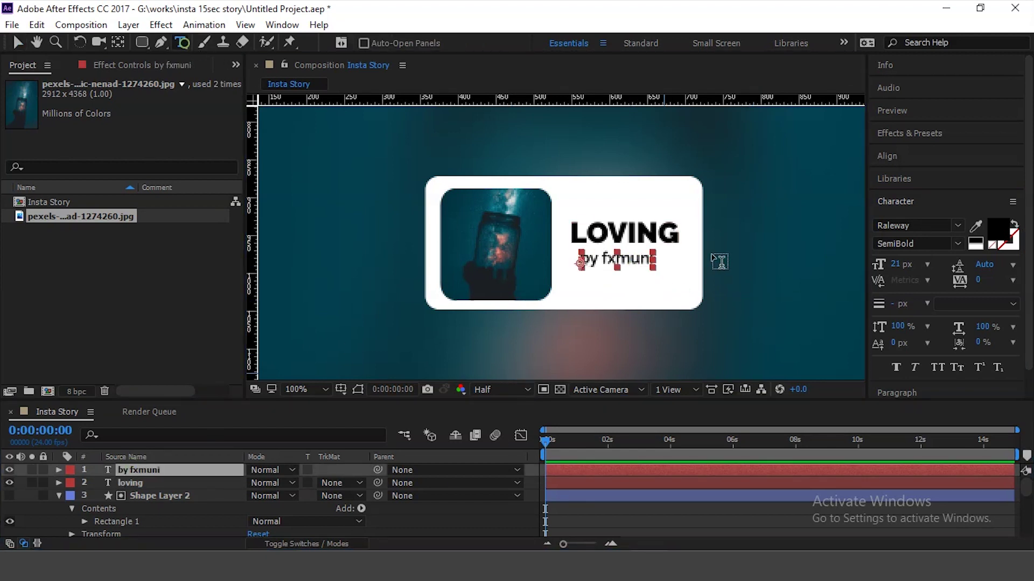
pyautogui.click(589, 258)
pyautogui.press('BackSpace')
pyautogui.write('B')
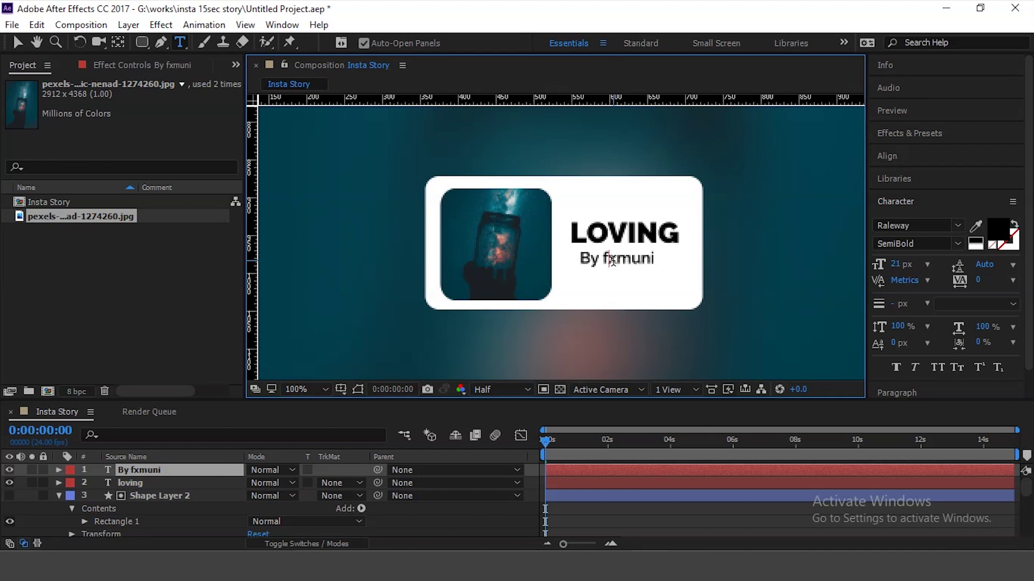
pyautogui.press('BackSpace')
pyautogui.write('F')
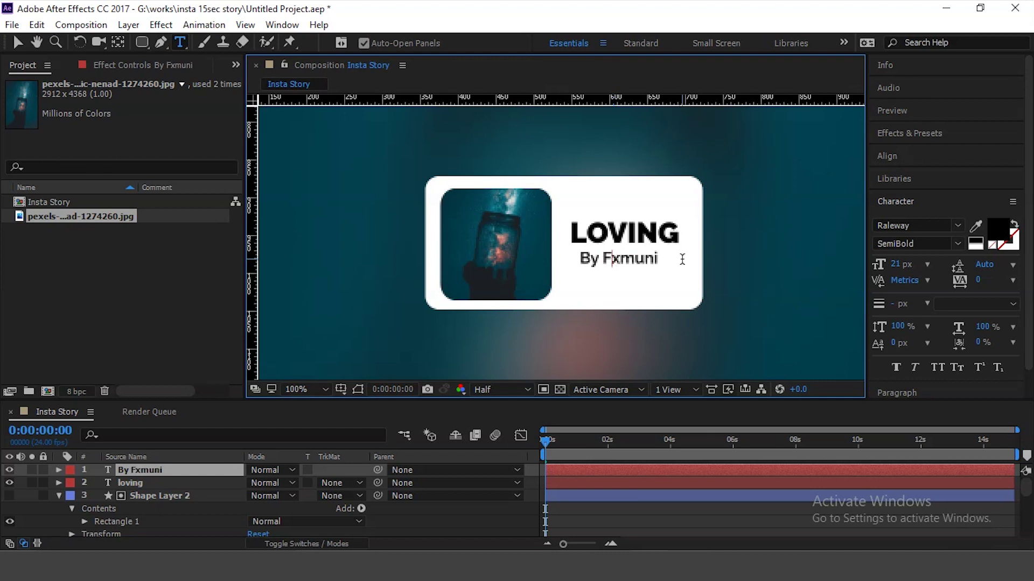
pyautogui.click(18, 44)
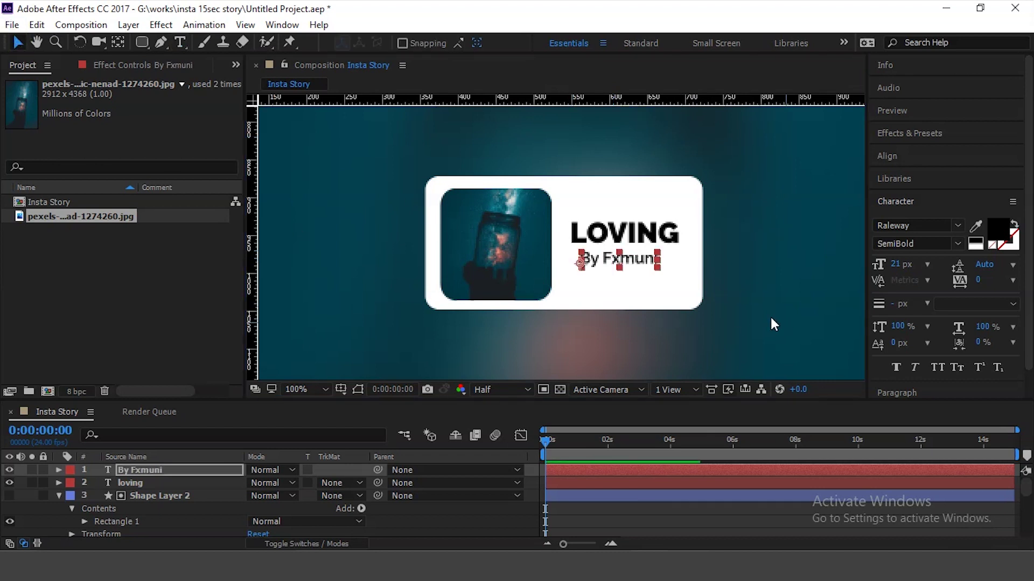
# - Clear the layer selection and scroll the view
pyautogui.hotkey('ctrl', 'Down')
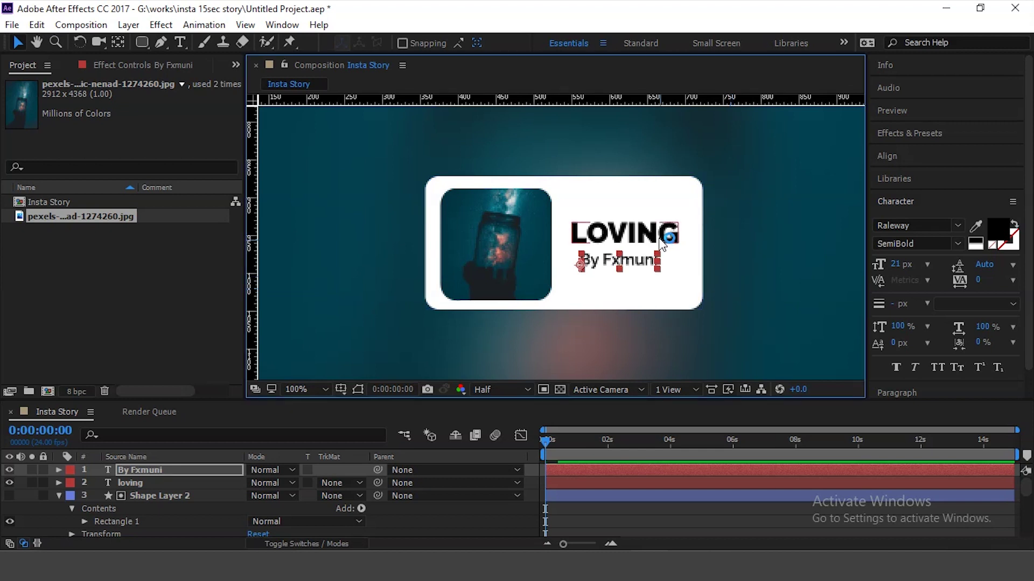
pyautogui.click(768, 272)
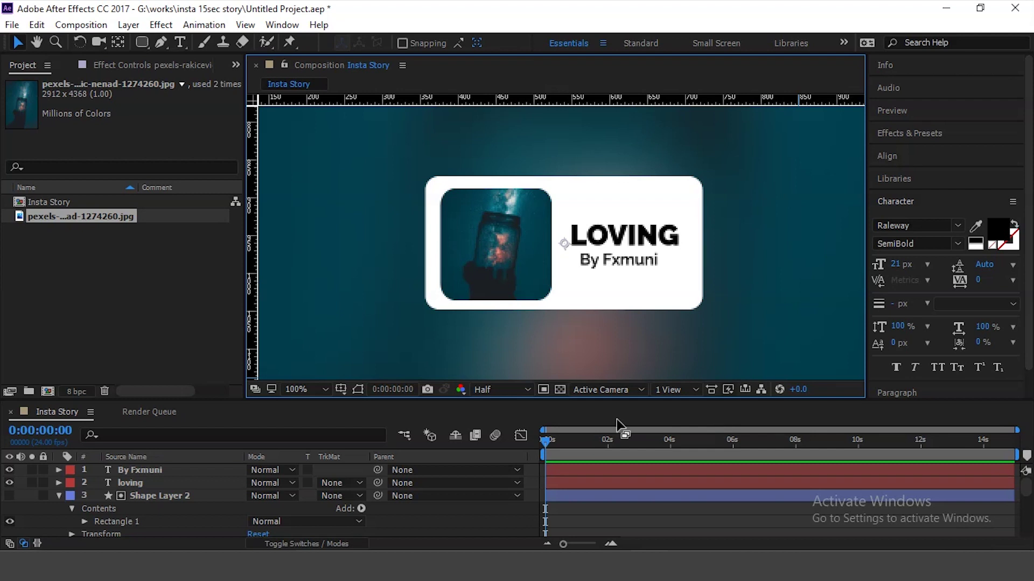
pyautogui.scroll(-2, 648, 254)
pyautogui.scroll(-2, 648, 254)
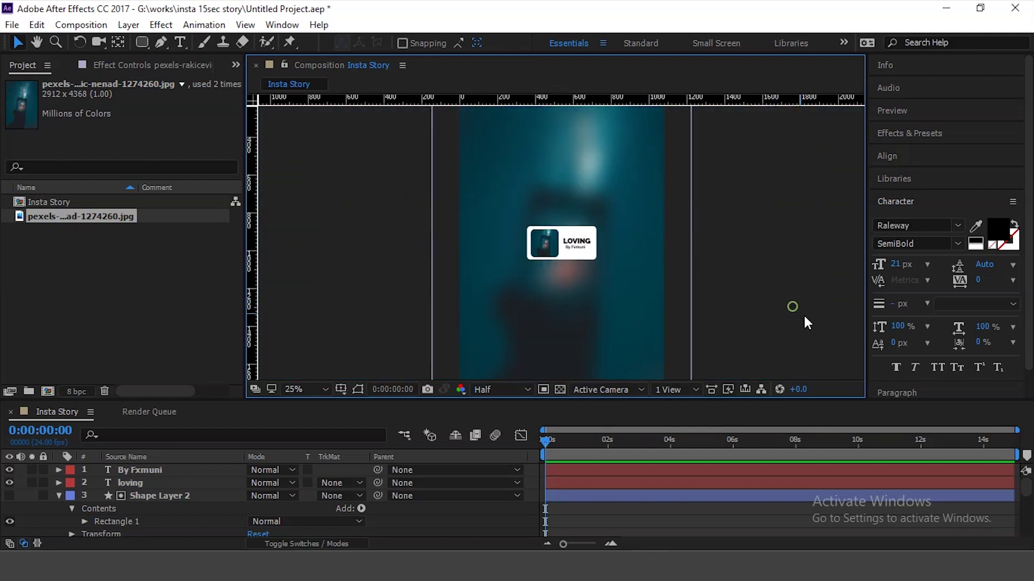
pyautogui.scroll(2, 601, 308)
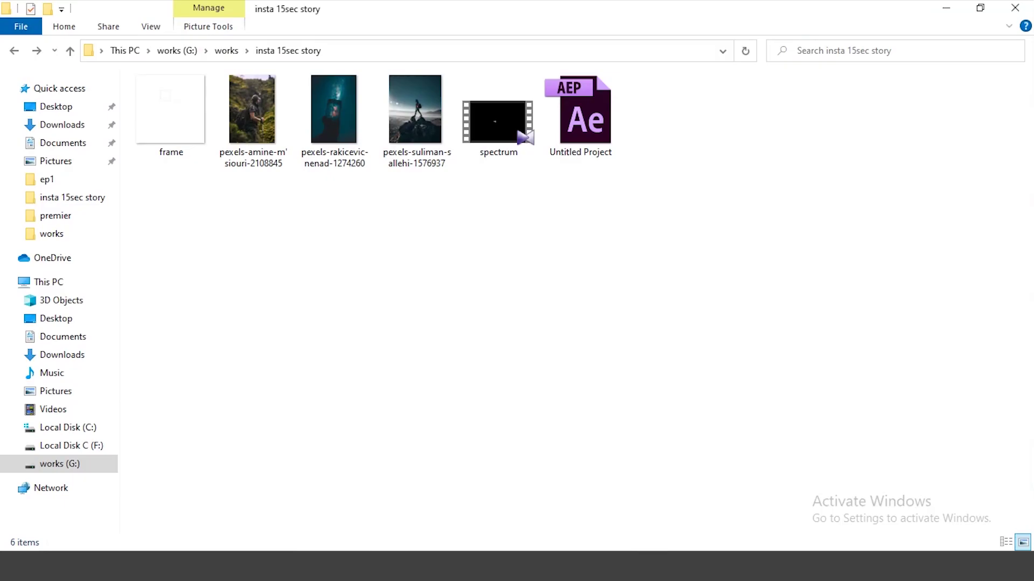
# - Drag spectrum.mov from the insta 15sec story folder into the Project panel
pyautogui.moveTo(496, 123)
pyautogui.mouseDown()
pyautogui.moveTo(533, 487)
pyautogui.moveTo(94, 315)
pyautogui.mouseUp()
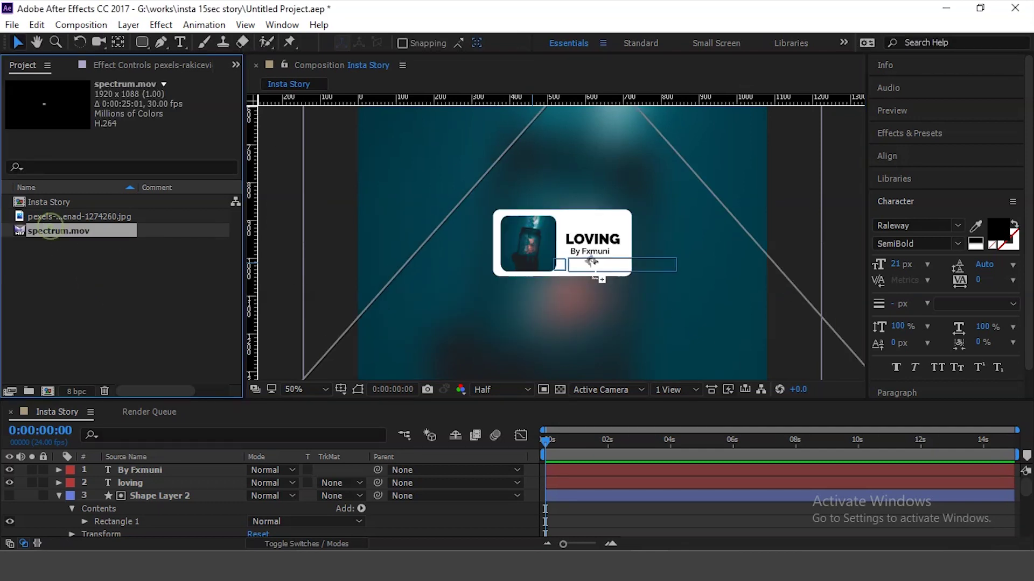
# - Place spectrum.mov in the composition in Add blend mode, shifted slightly right and down
pyautogui.moveTo(53, 233); pyautogui.dragTo(632, 267)
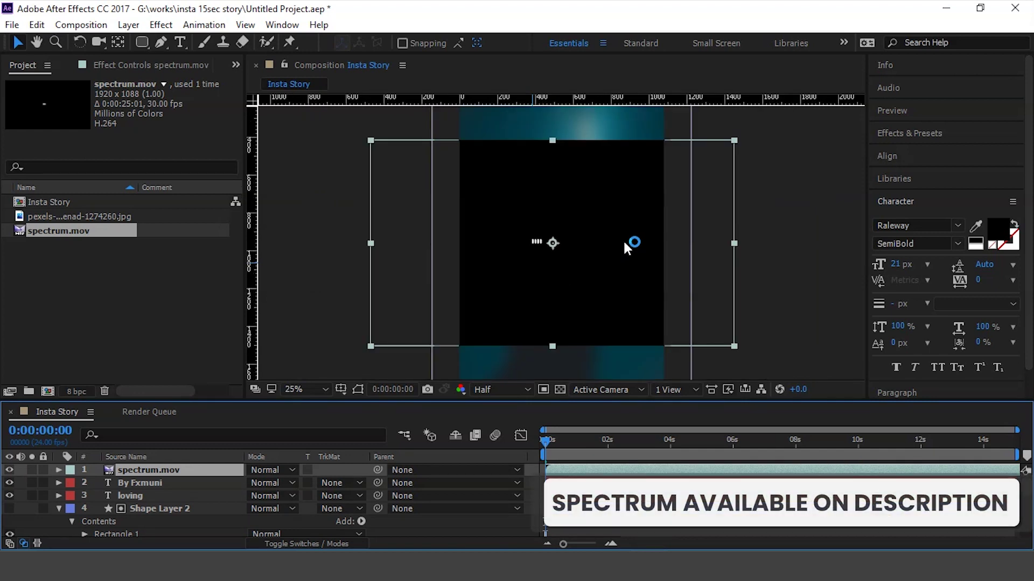
pyautogui.click(272, 473)
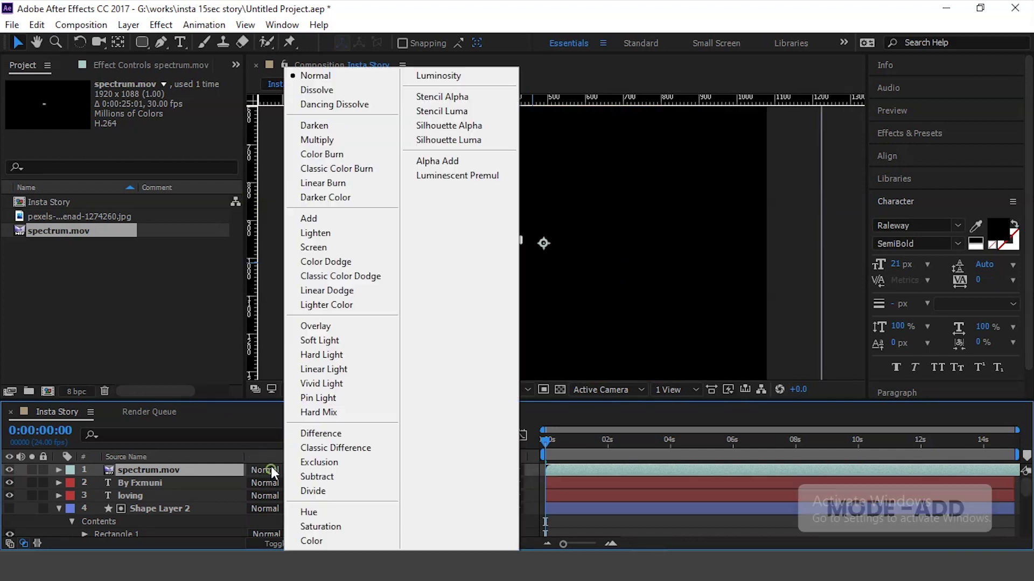
pyautogui.click(327, 218)
pyautogui.moveTo(521, 241); pyautogui.dragTo(537, 249)
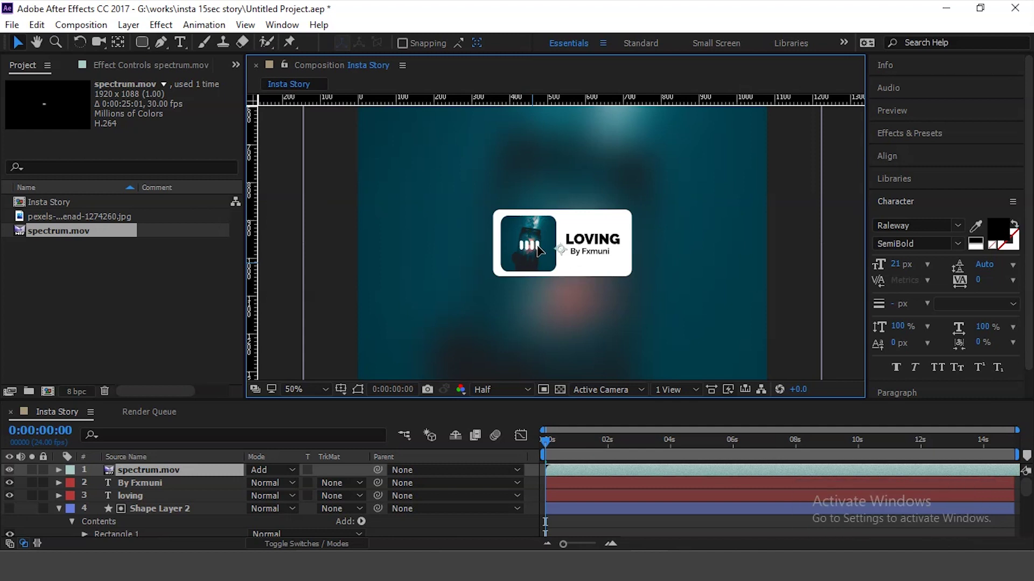
# - Centre the spectrum anchor point on the bars and scale the layer to 120%
pyautogui.click(118, 42)
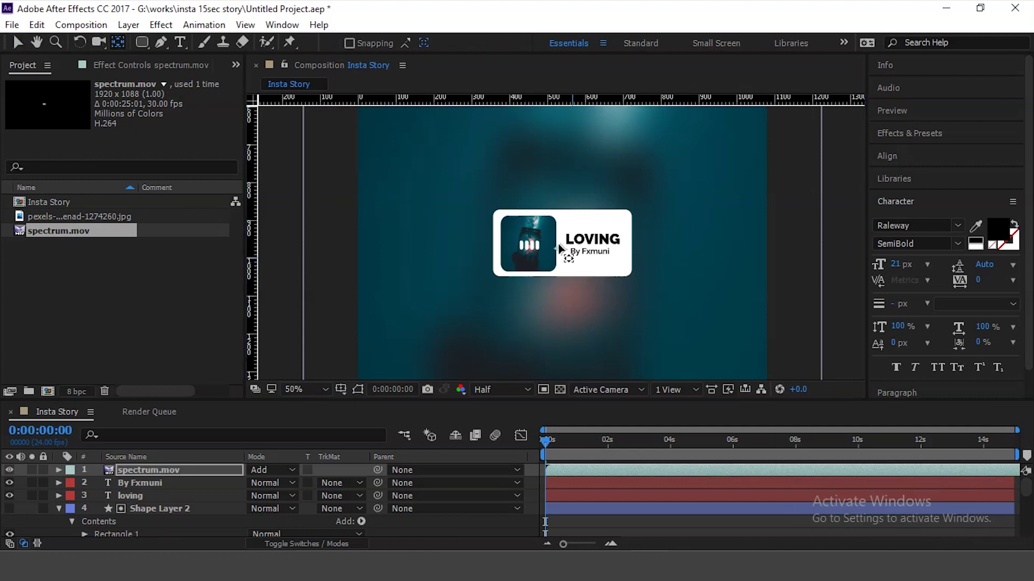
pyautogui.moveTo(562, 250); pyautogui.dragTo(529, 246)
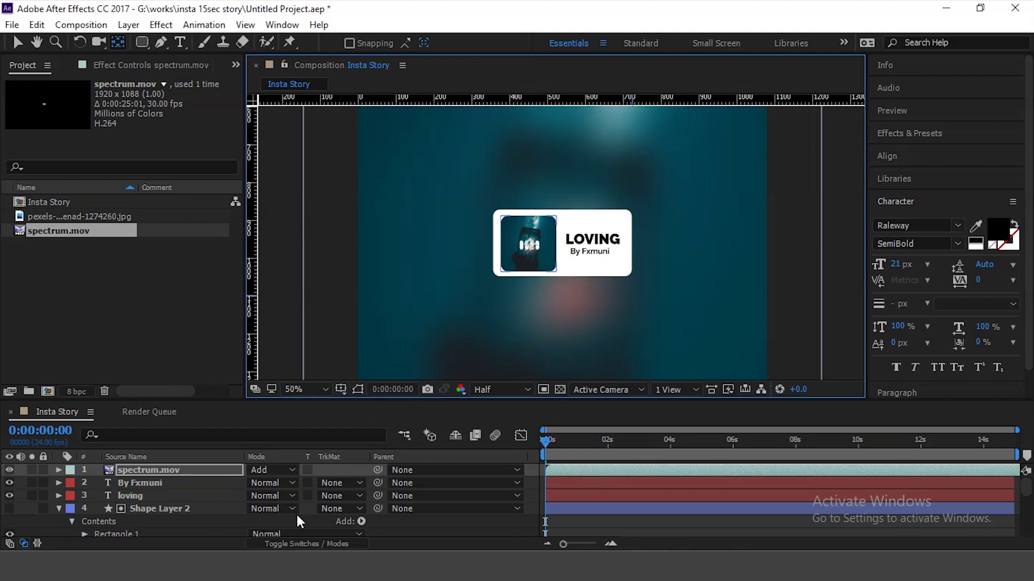
pyautogui.press('s')
pyautogui.moveTo(274, 484); pyautogui.dragTo(293, 482)
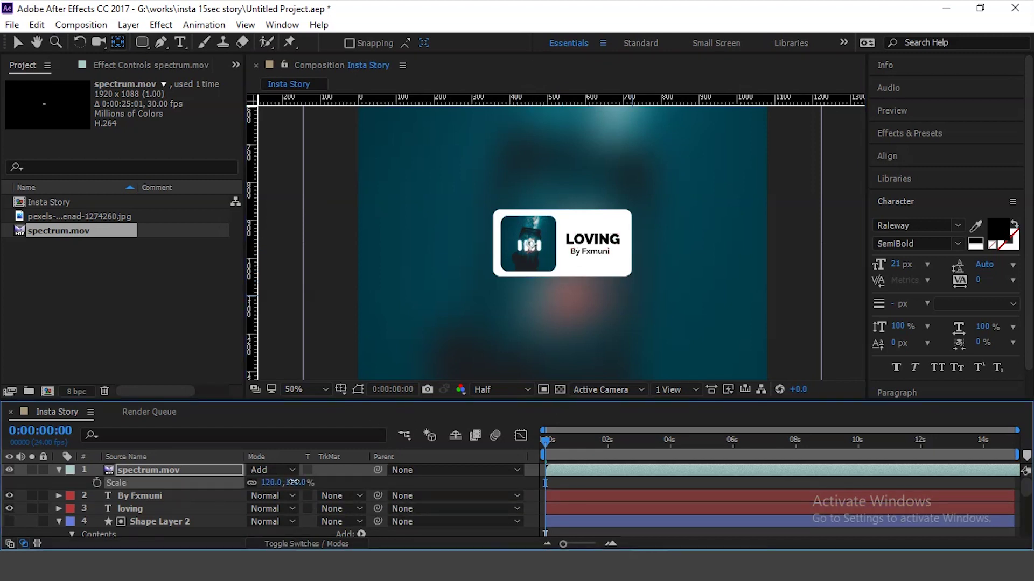
# - Zoom the viewer out, in, and out again to check the spectrum layer
pyautogui.press(',')
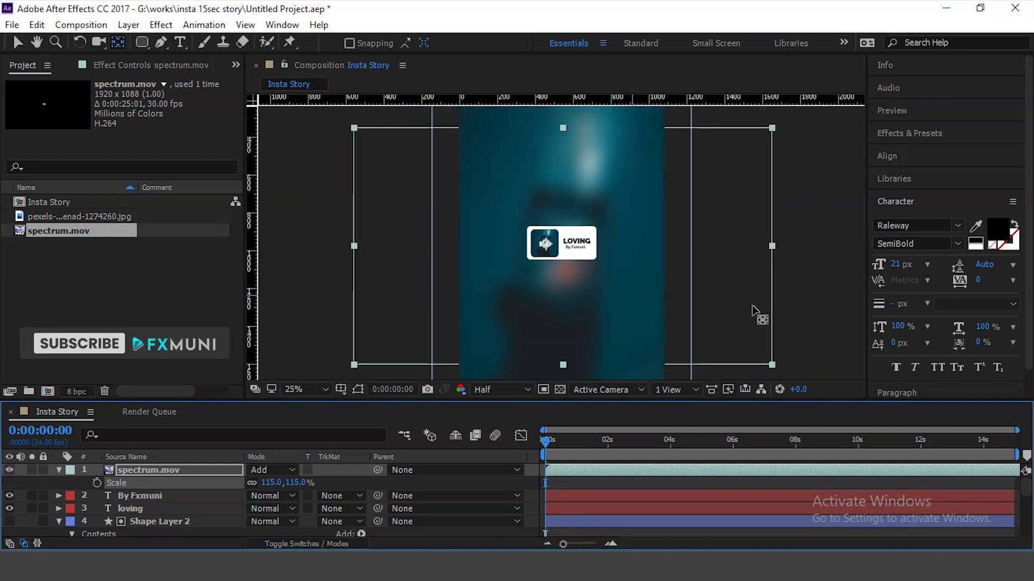
pyautogui.press('.')
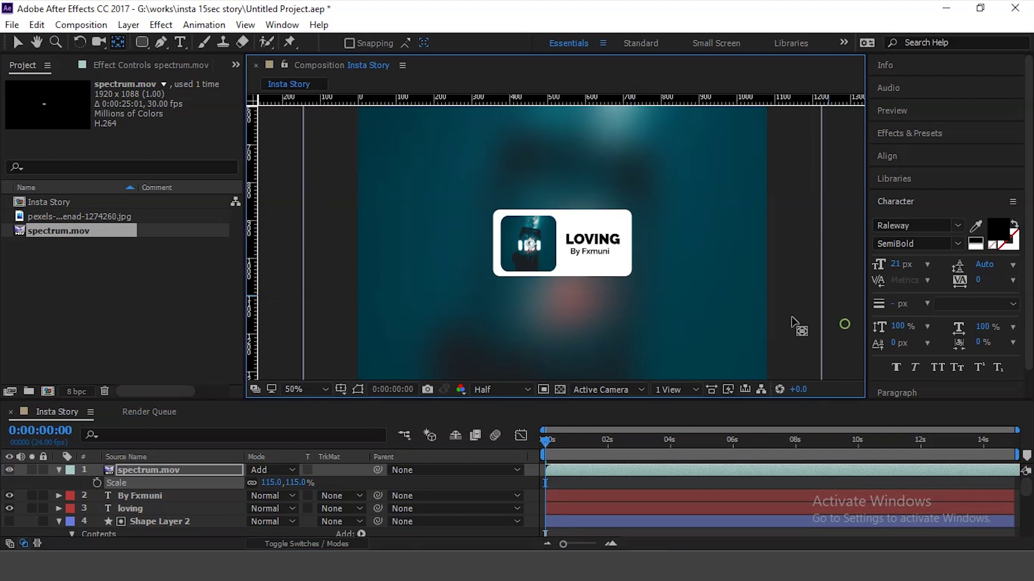
pyautogui.press(',')
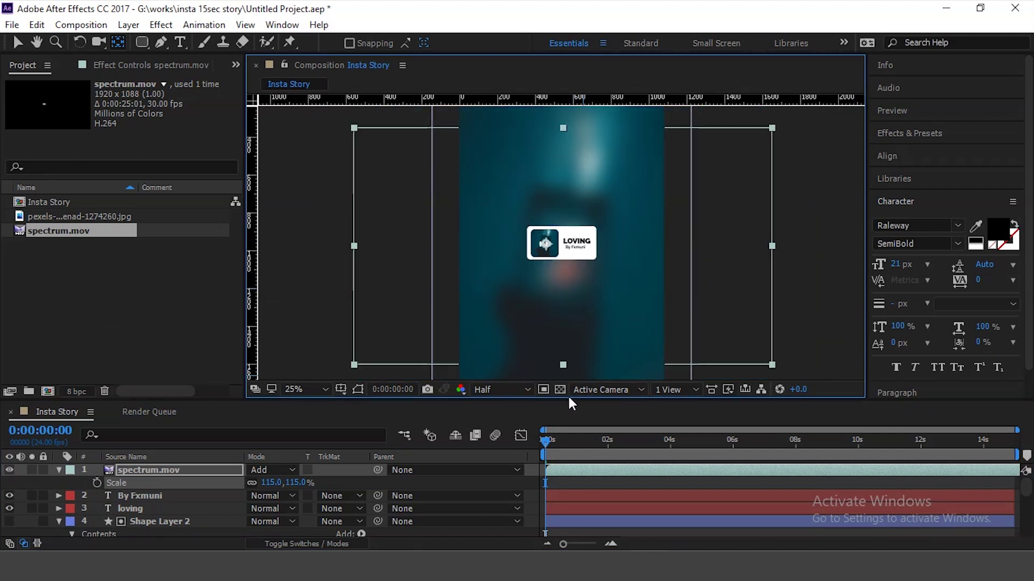
# - Give the viewer more height and lower the preview resolution from Quarter to Third
pyautogui.moveTo(570, 399); pyautogui.dragTo(568, 430)
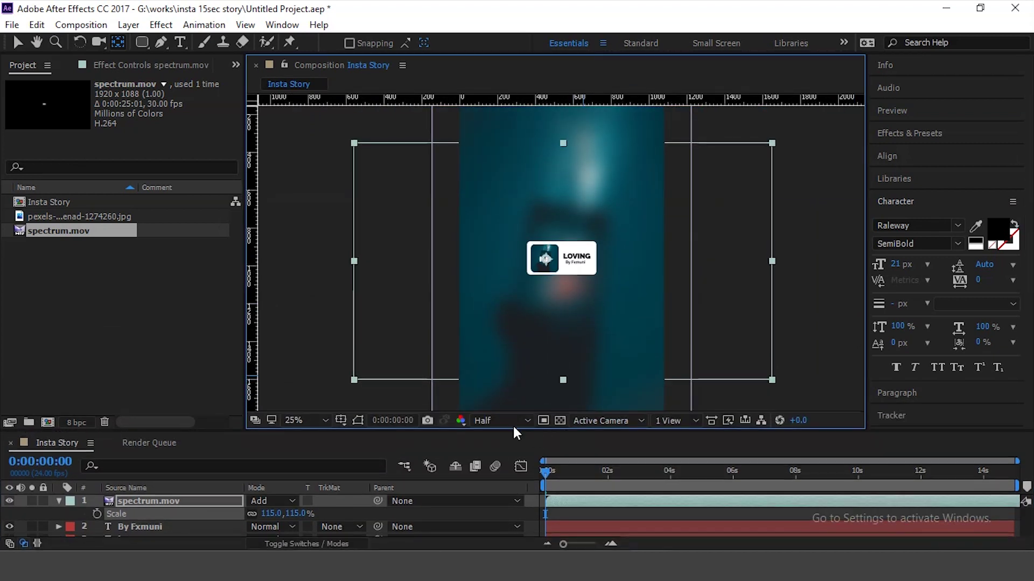
pyautogui.click(503, 421)
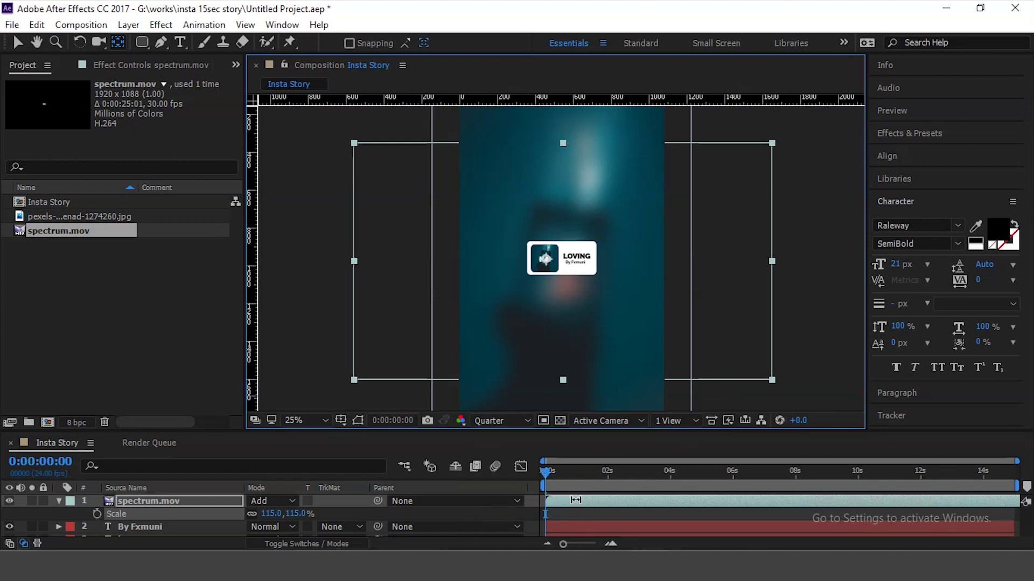
pyautogui.click(773, 316)
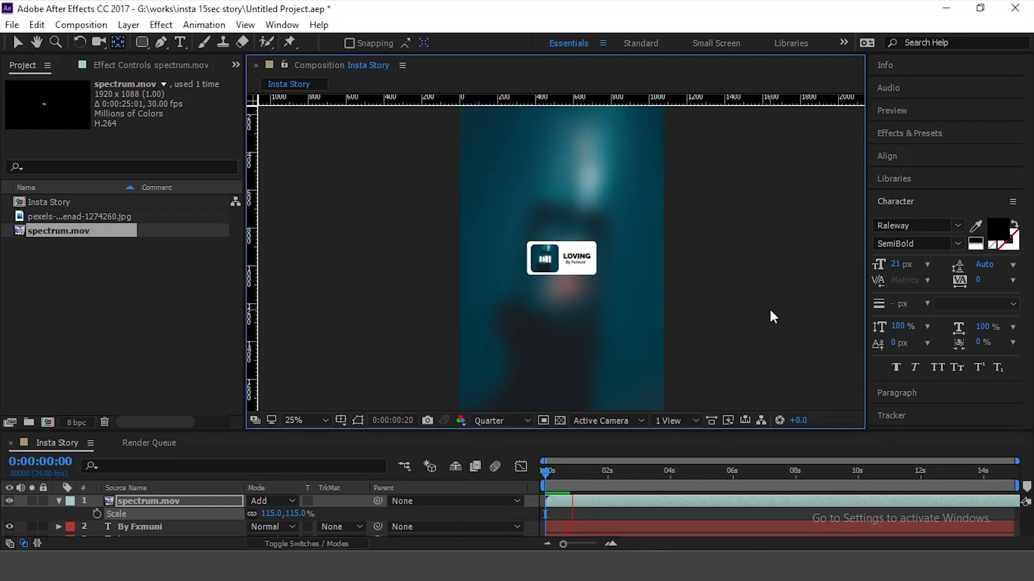
pyautogui.press('.')
pyautogui.click(487, 420)
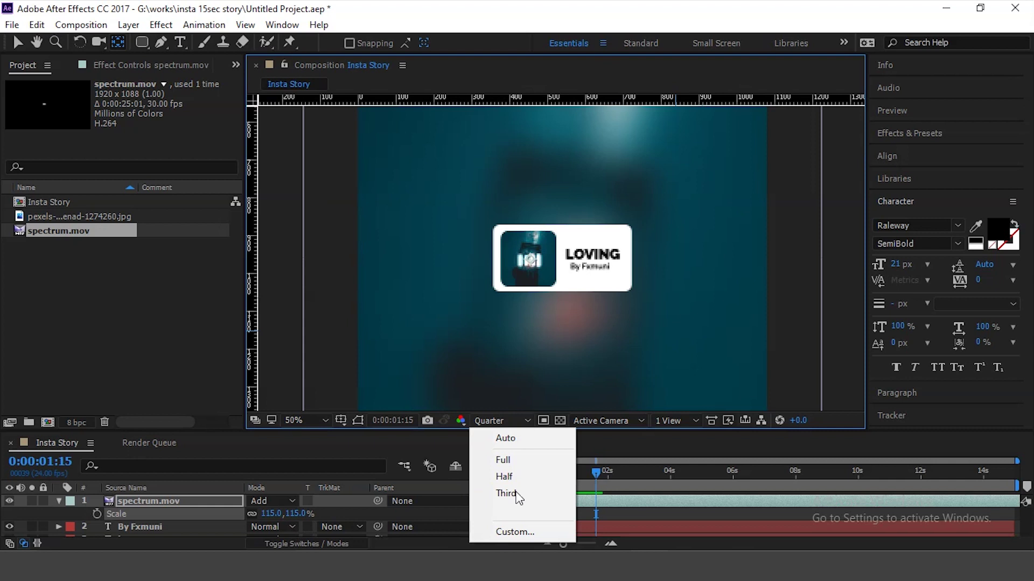
pyautogui.click(515, 492)
pyautogui.click(572, 472)
# - Preview the composition from the start, stopping at about 11 seconds
pyautogui.press('Home')
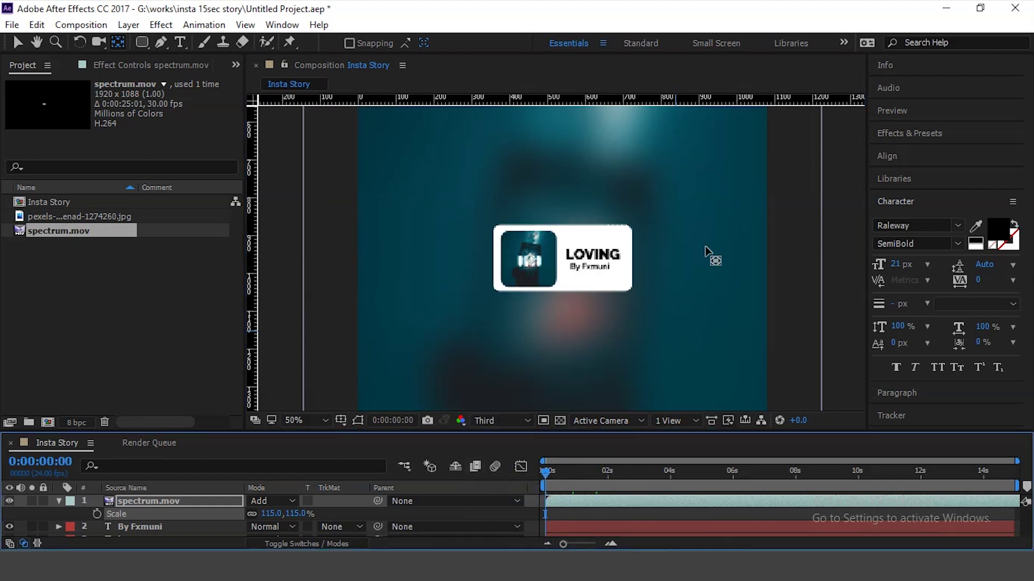
pyautogui.press(',')
pyautogui.press('space')
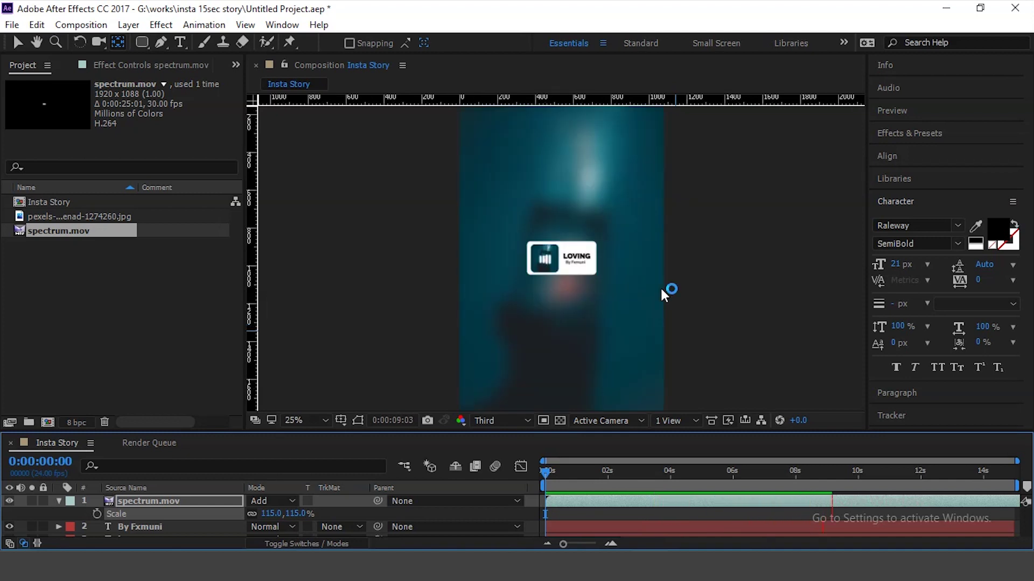
pyautogui.press('space')
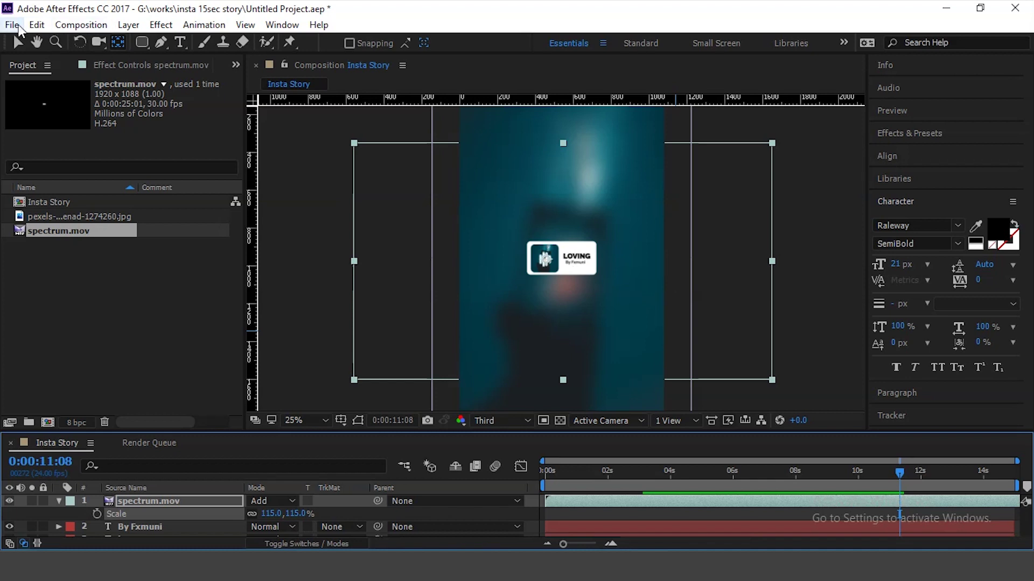
# - Queue Insta Story through File > Export > Add to Render Queue with Best Settings
pyautogui.click(13, 25)
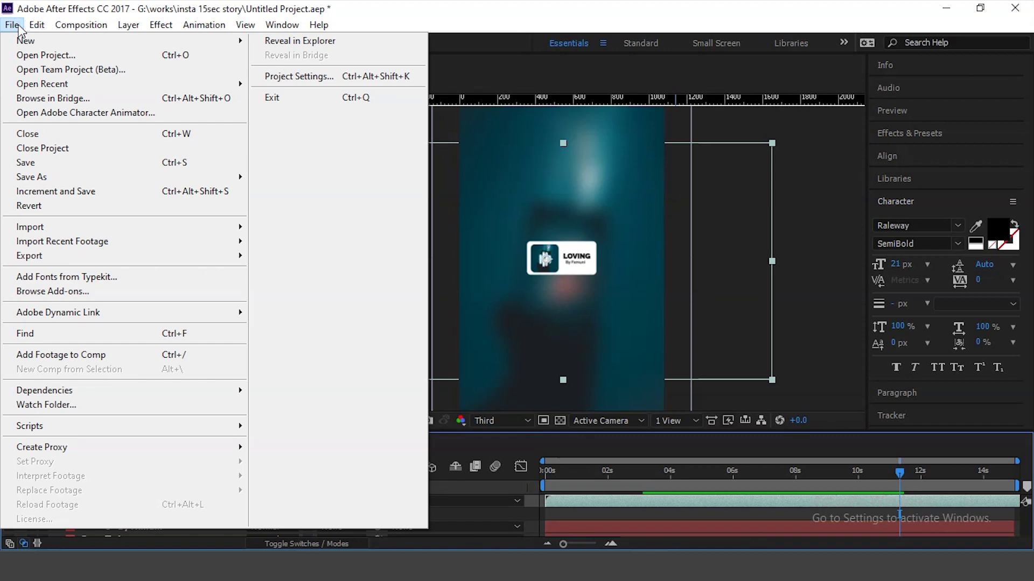
pyautogui.moveTo(52, 264)
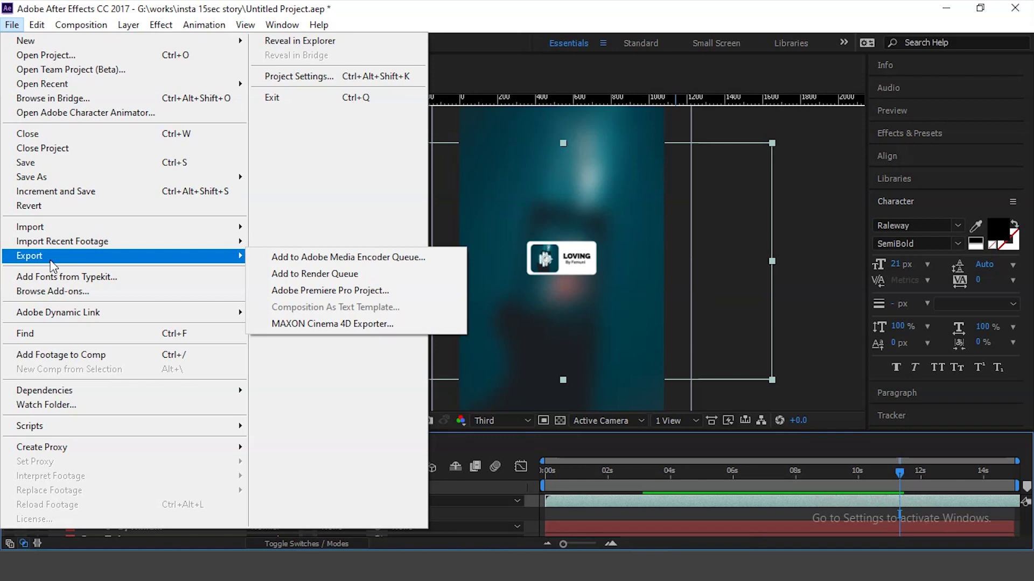
pyautogui.click(332, 278)
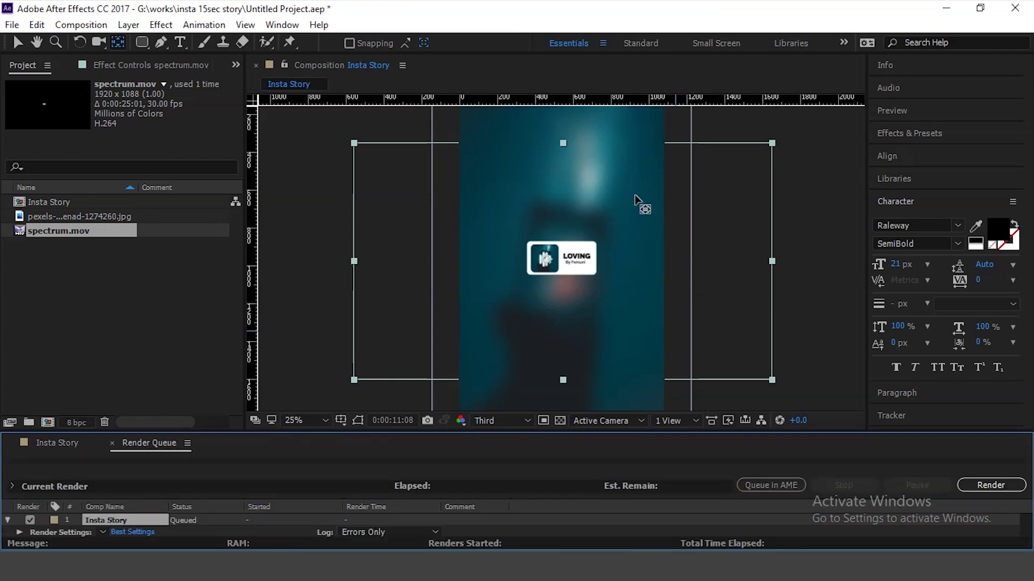
# - Set the output module format to QuickTime so it renders Insta Story.mov
pyautogui.moveTo(572, 429); pyautogui.dragTo(572, 347)
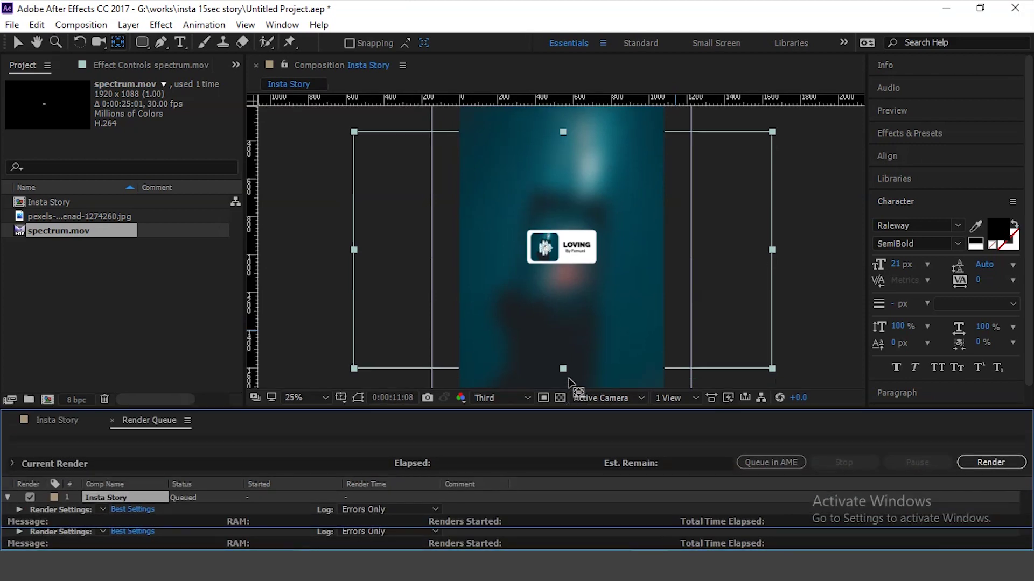
pyautogui.click(363, 456)
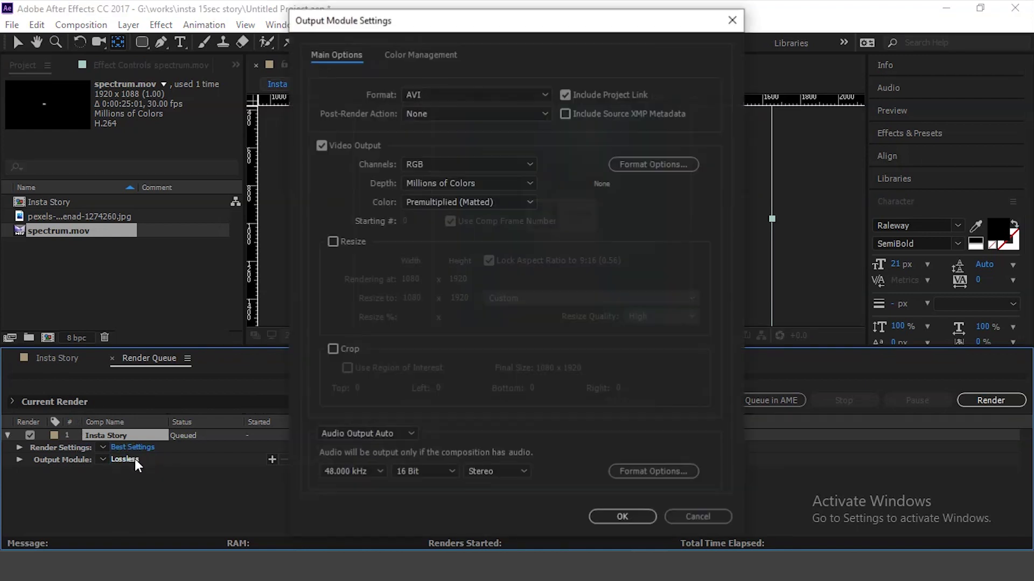
pyautogui.click(466, 96)
pyautogui.click(578, 387)
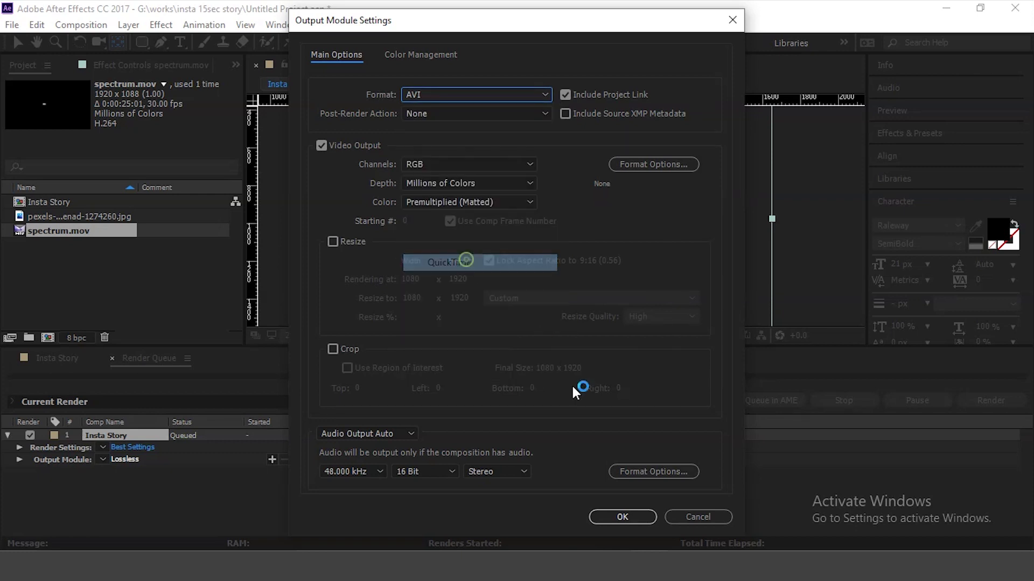
pyautogui.click(625, 521)
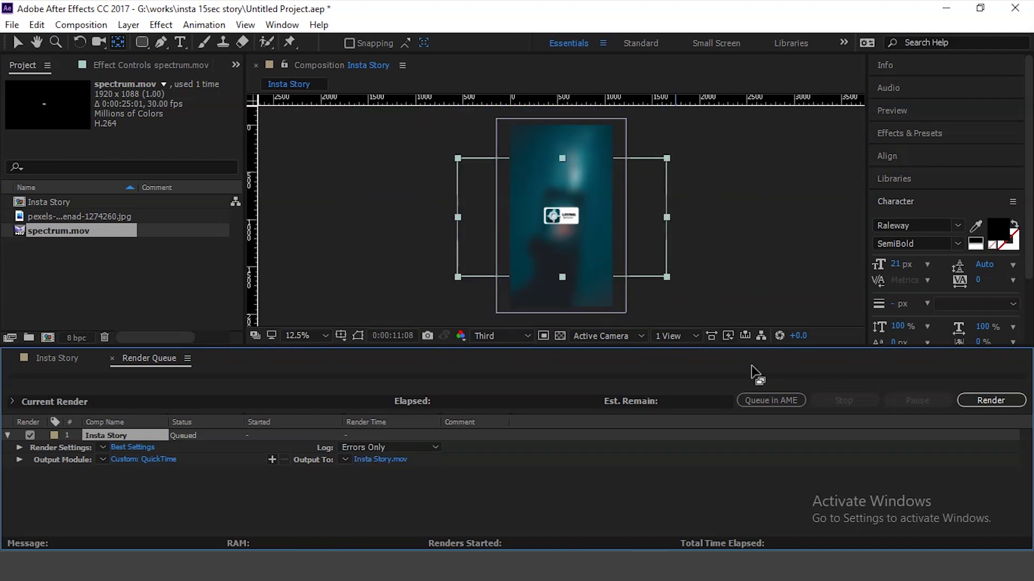
# - Set the render output to Insta Story.mov (QuickTime) saved on the Desktop
pyautogui.click(771, 255)
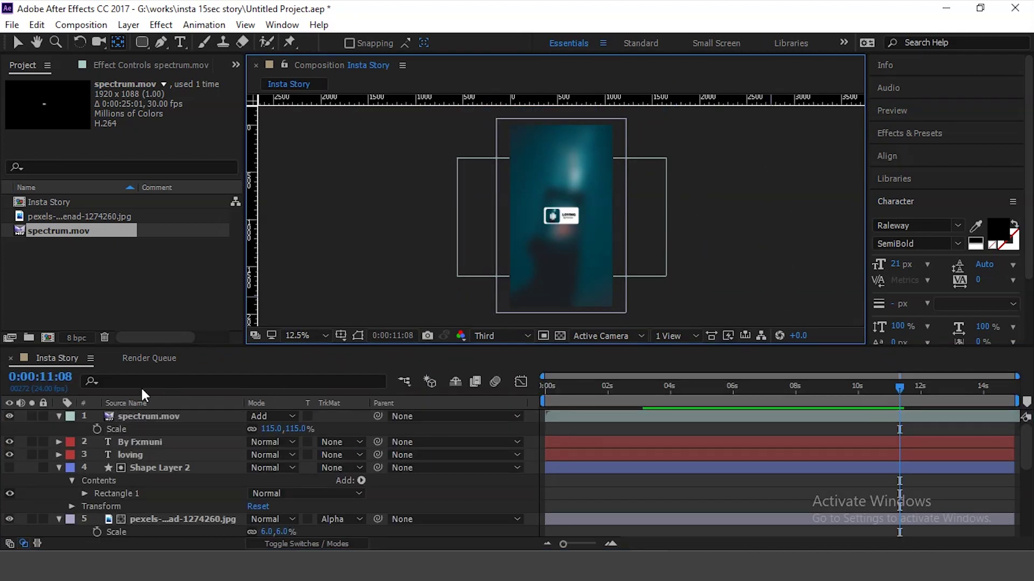
pyautogui.click(141, 360)
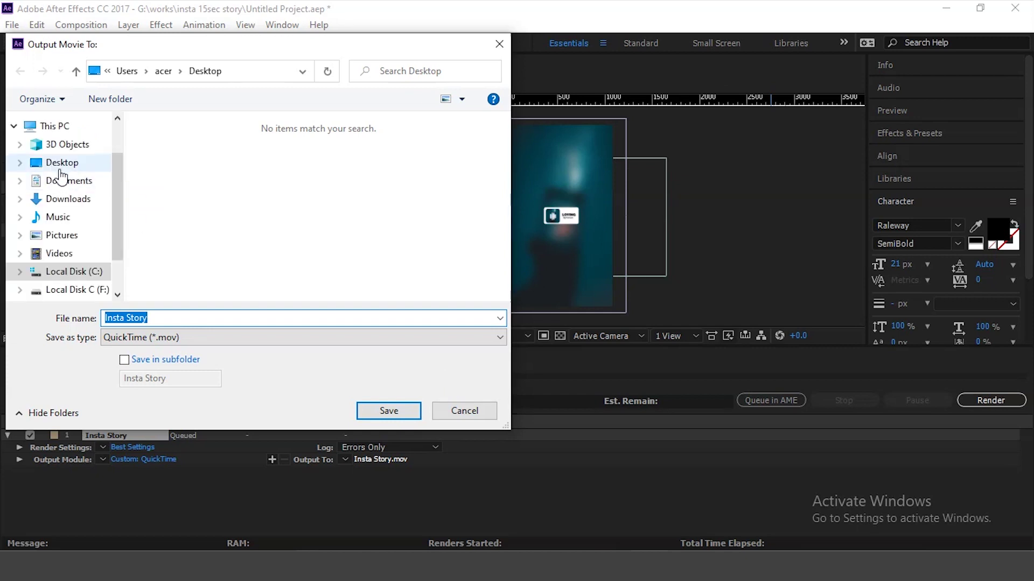
pyautogui.click(65, 186)
pyautogui.click(395, 412)
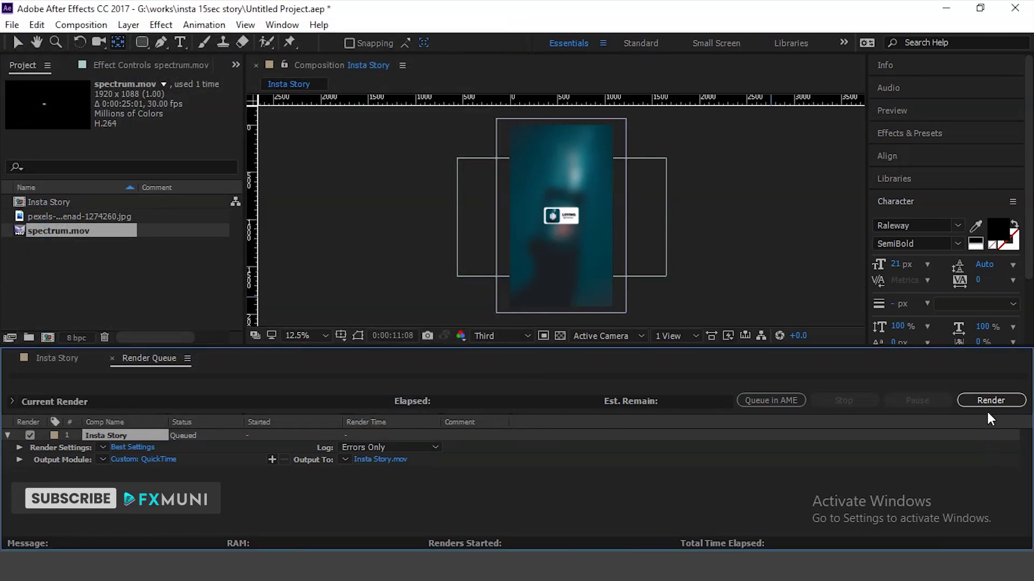
pyautogui.click(987, 402)
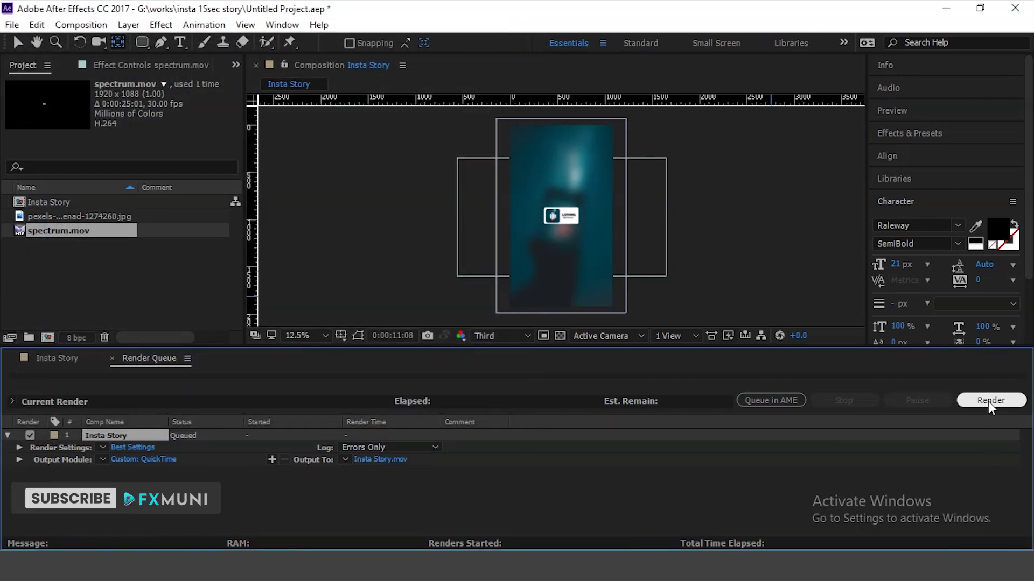